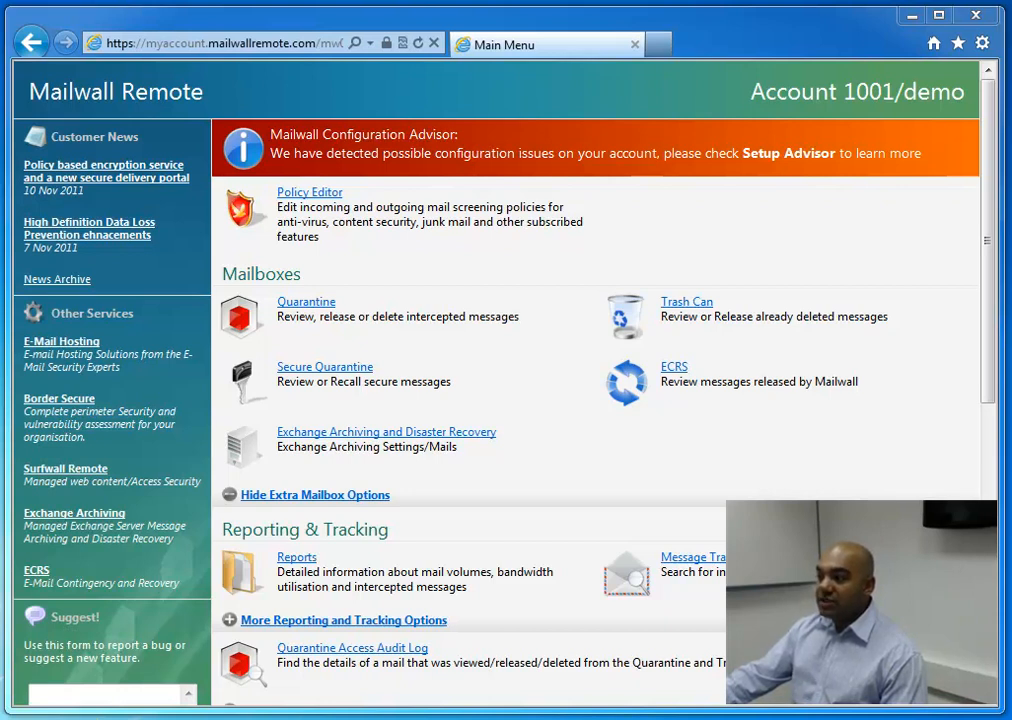
Open the Virus rule in the Policy Editor and examine its traffic control, conditions, initial action and final action
{"action": "left_click", "coordinate": [327, 228]}
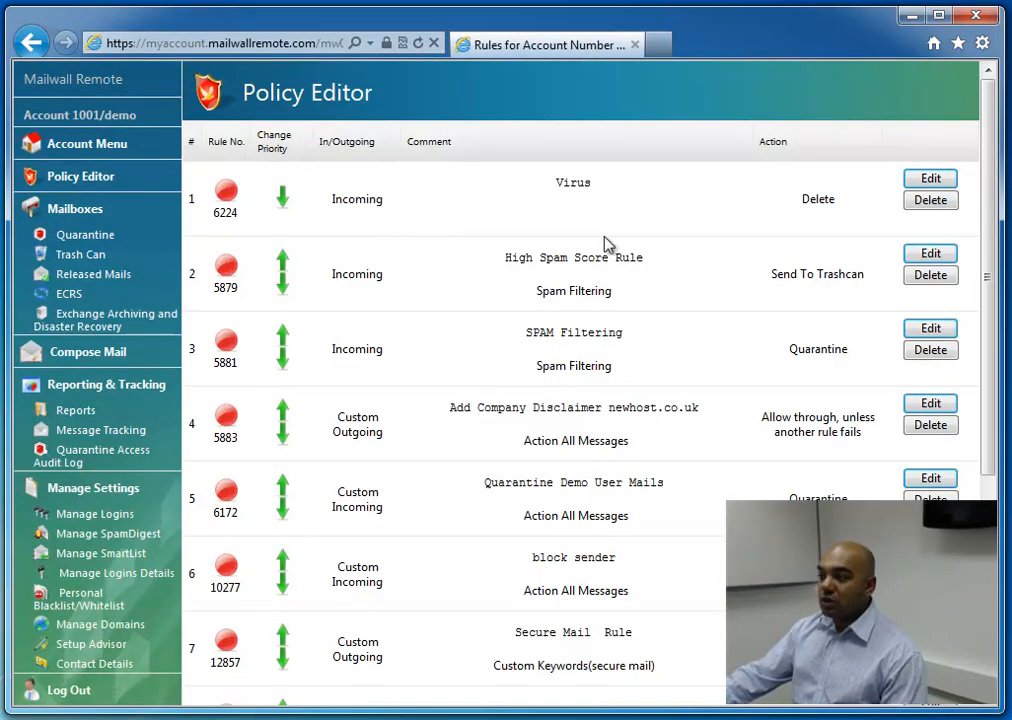
{"action": "left_click_drag", "start_coordinate": [987, 190], "coordinate": [1000, 218]}
{"action": "left_click", "coordinate": [930, 122]}
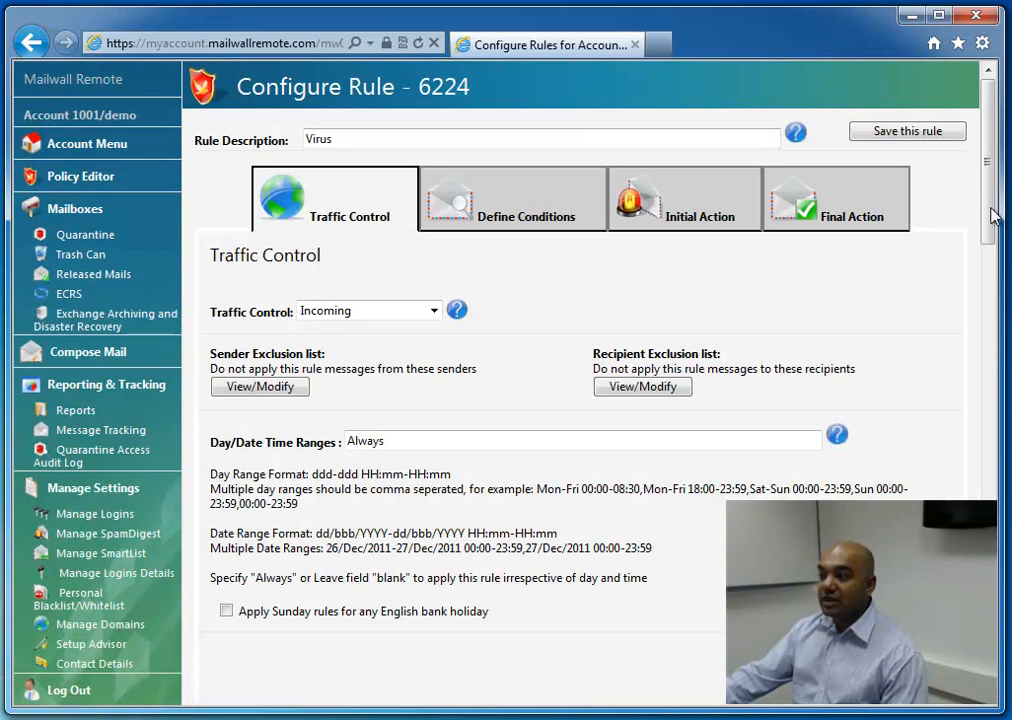
{"action": "left_click", "coordinate": [532, 203]}
{"action": "mouse_move", "coordinate": [988, 196]}
{"action": "left_mouse_down"}
{"action": "mouse_move", "coordinate": [1001, 219]}
{"action": "mouse_move", "coordinate": [1006, 413]}
{"action": "mouse_move", "coordinate": [1003, 192]}
{"action": "left_mouse_up"}
{"action": "left_click", "coordinate": [720, 216]}
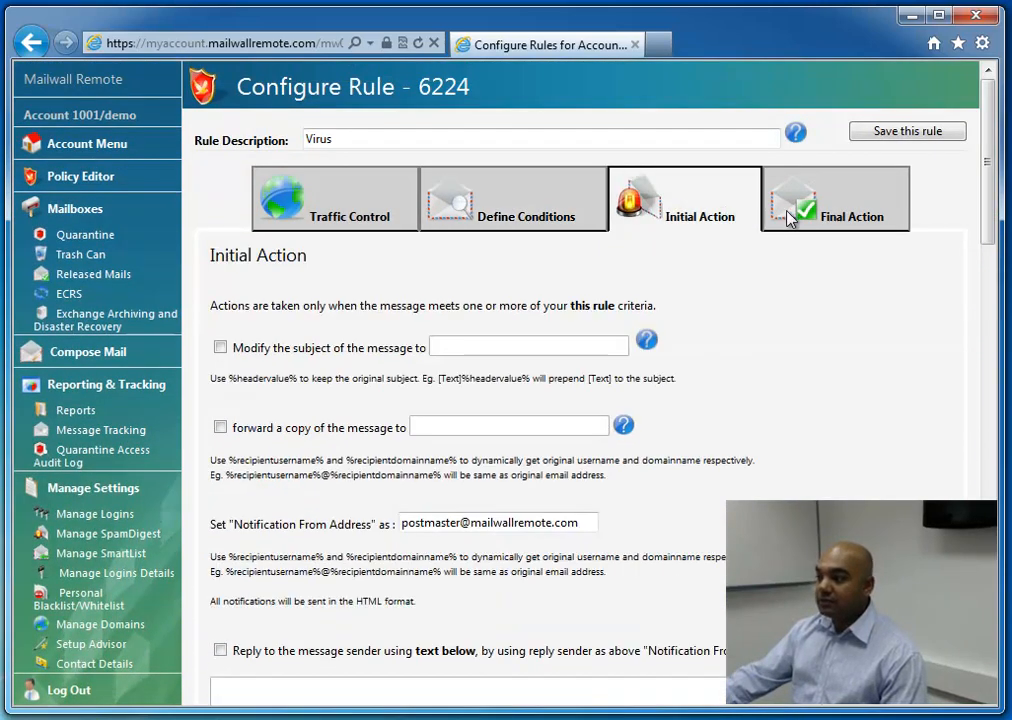
{"action": "left_click", "coordinate": [815, 220]}
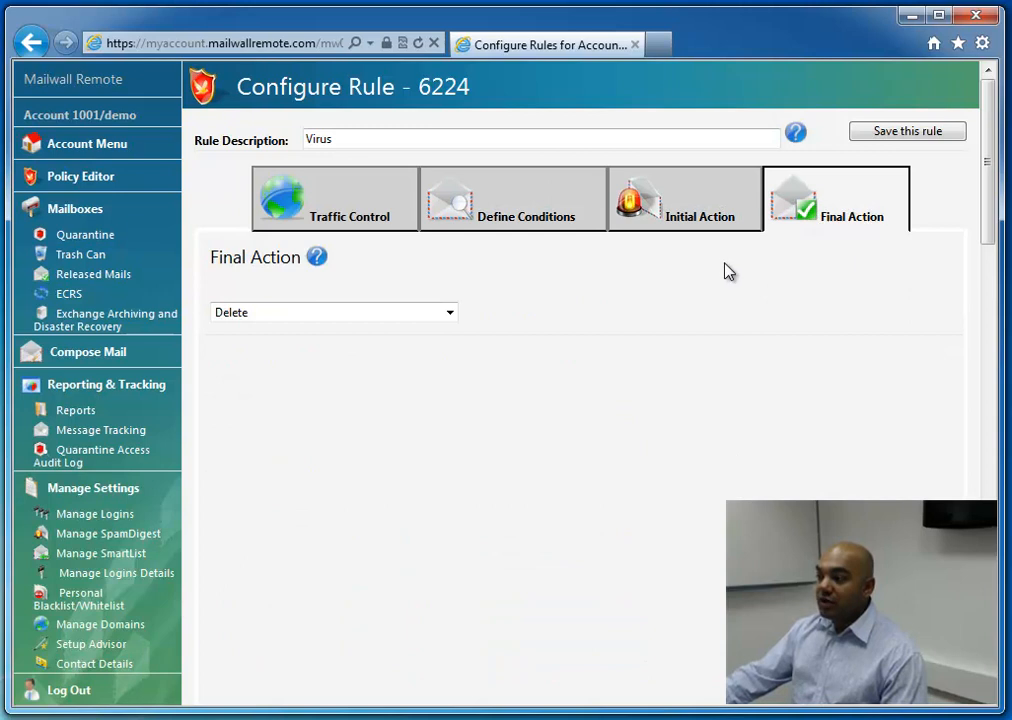
Examine the quarantined messages list and the pages for management reports and message tracking
{"action": "left_click", "coordinate": [68, 234]}
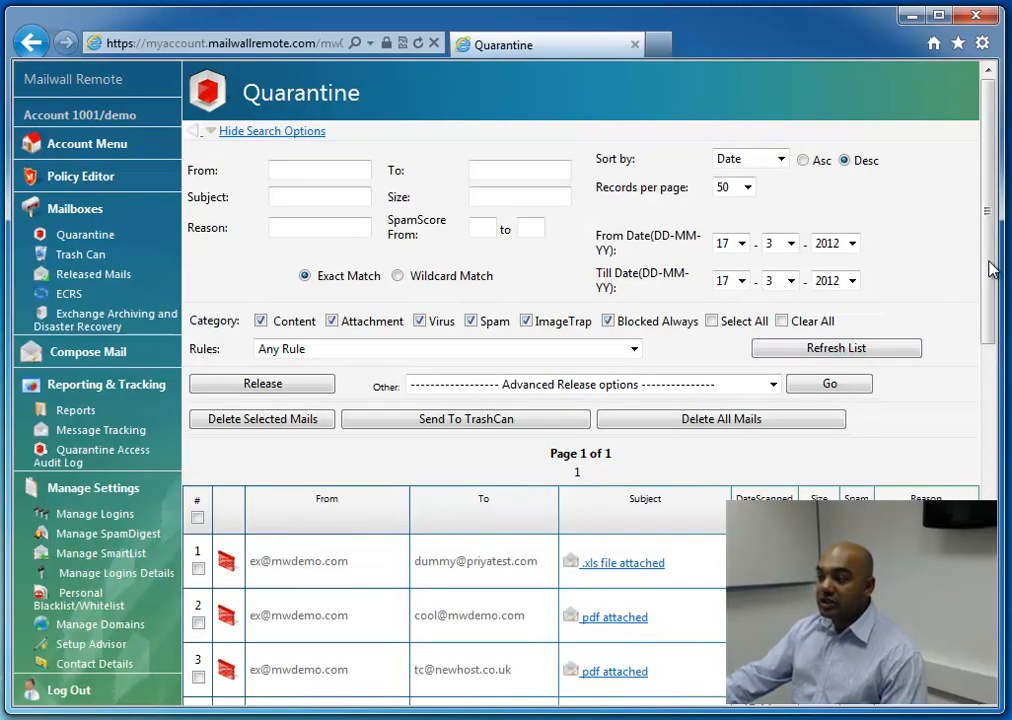
{"action": "left_click_drag", "start_coordinate": [987, 271], "coordinate": [988, 354]}
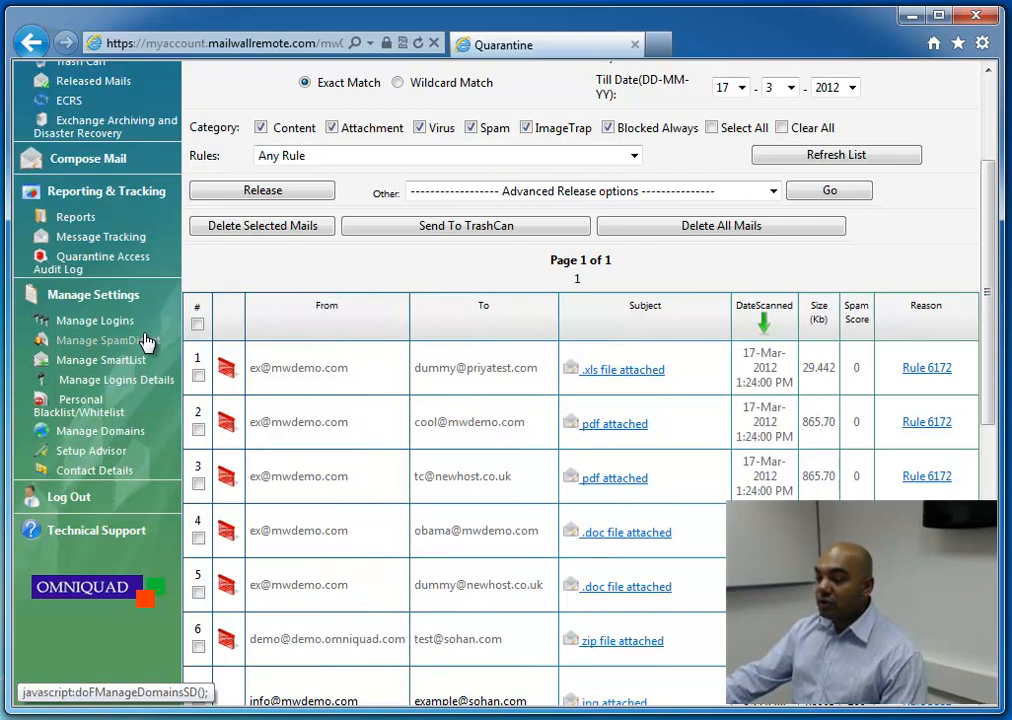
{"action": "left_click", "coordinate": [79, 219]}
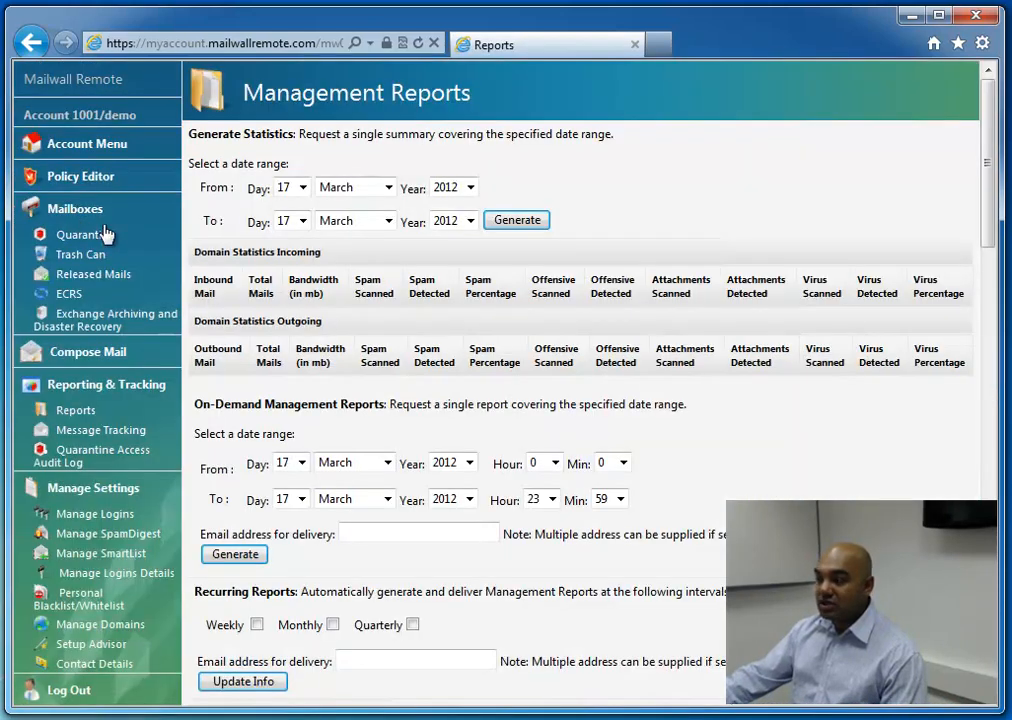
{"action": "left_click_drag", "start_coordinate": [996, 226], "coordinate": [995, 299]}
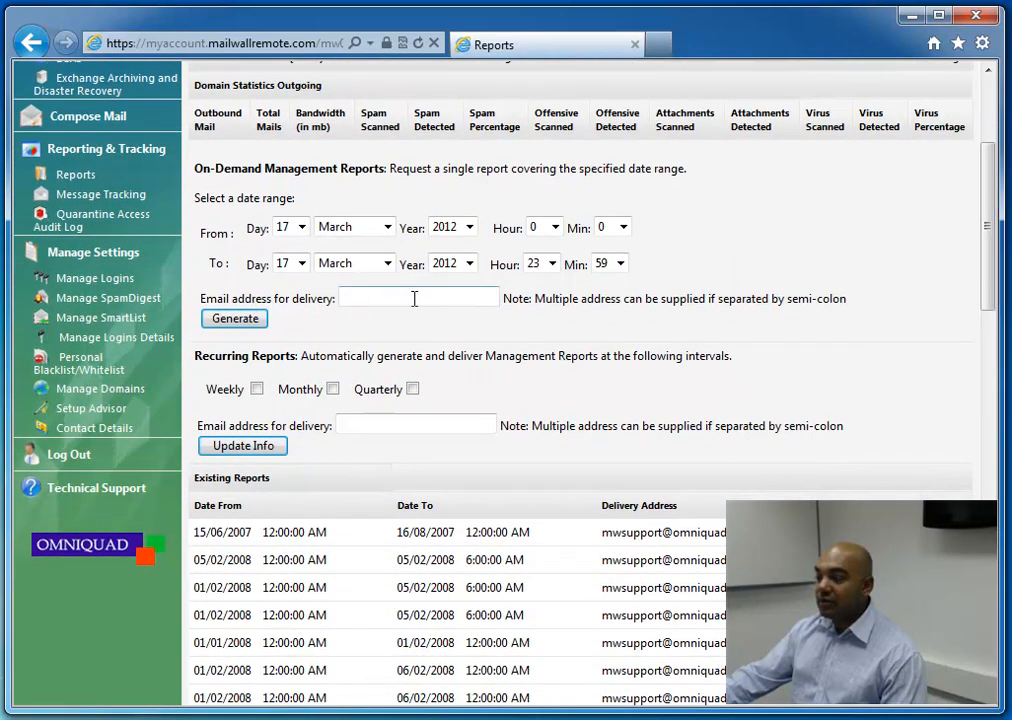
{"action": "left_click", "coordinate": [111, 205]}
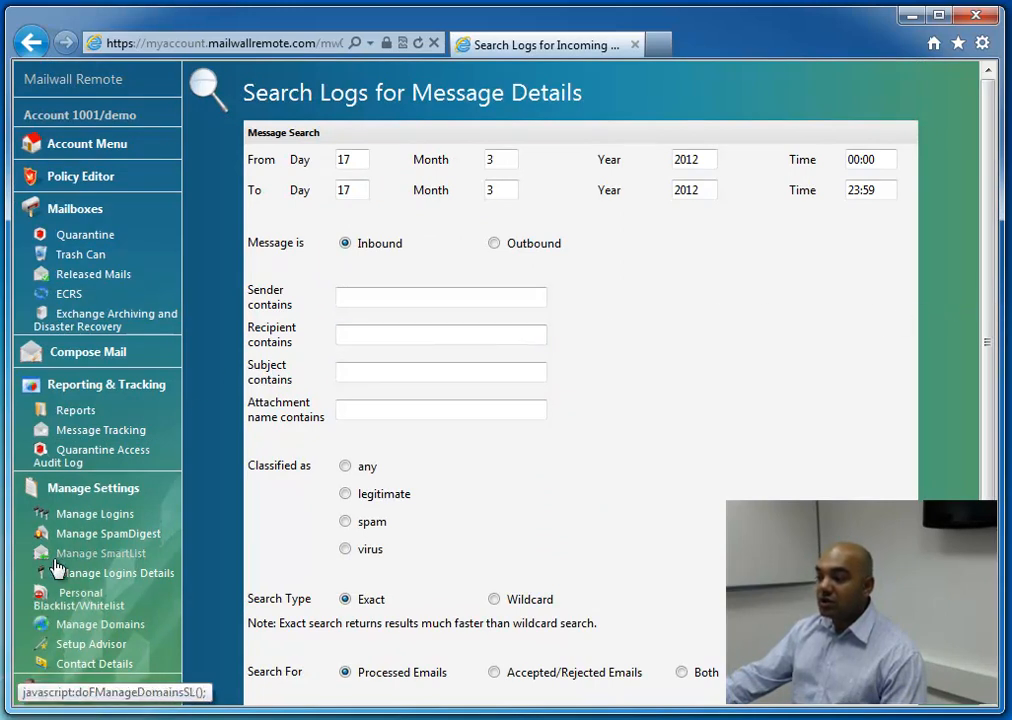
Open the admin login from the account logins and examine its details and permissions
{"action": "left_click", "coordinate": [75, 525]}
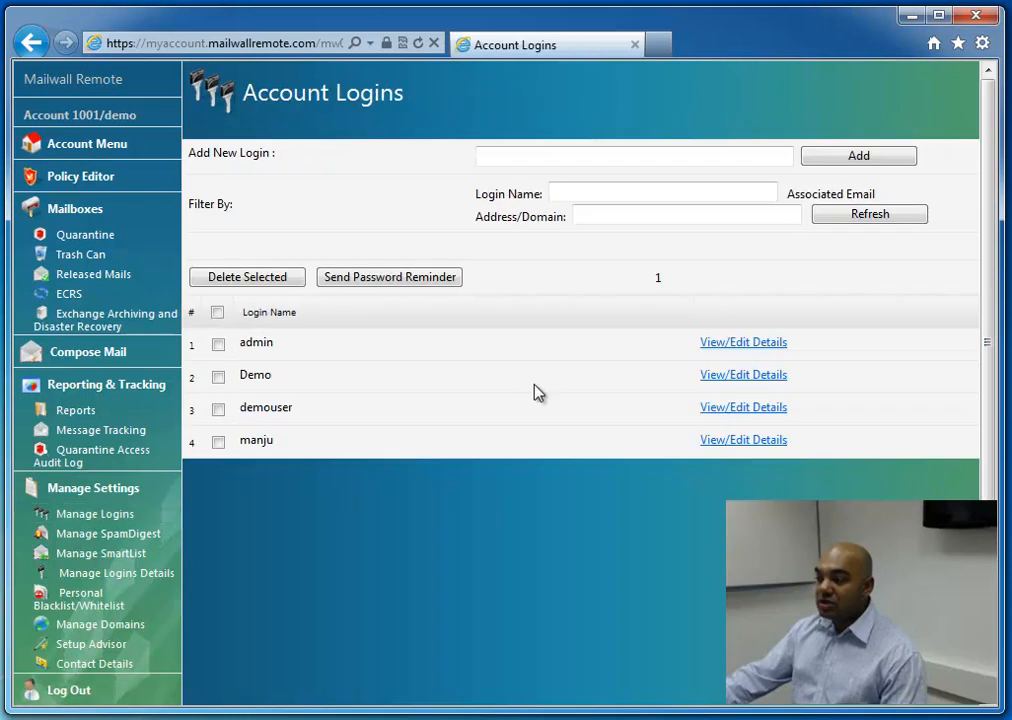
{"action": "left_click", "coordinate": [771, 346]}
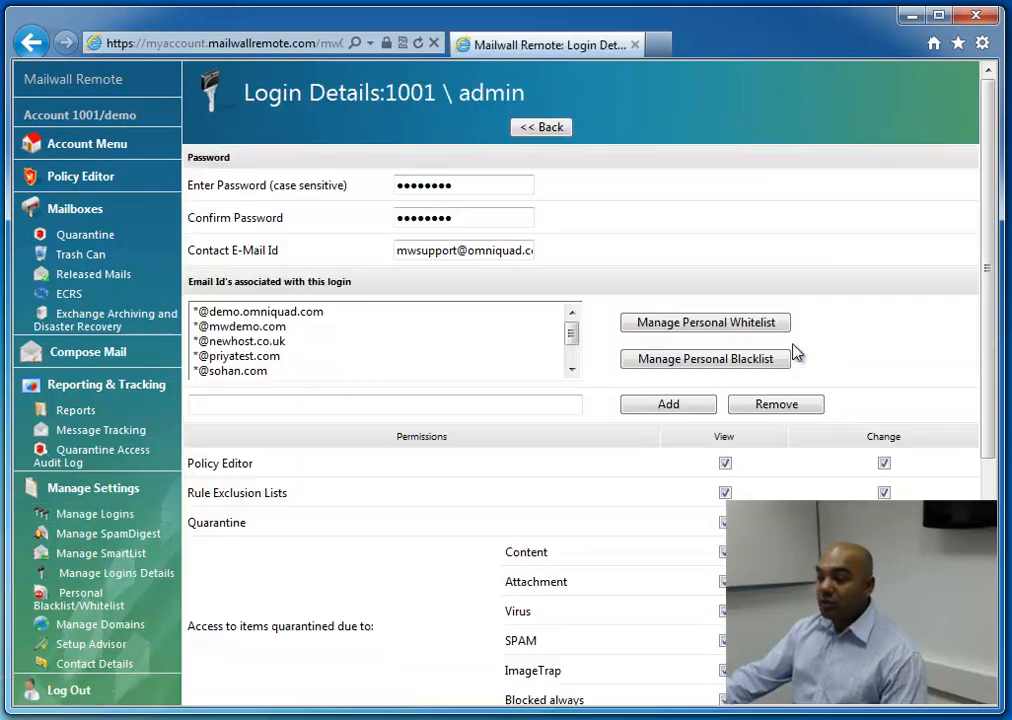
{"action": "left_click_drag", "start_coordinate": [994, 327], "coordinate": [1009, 416]}
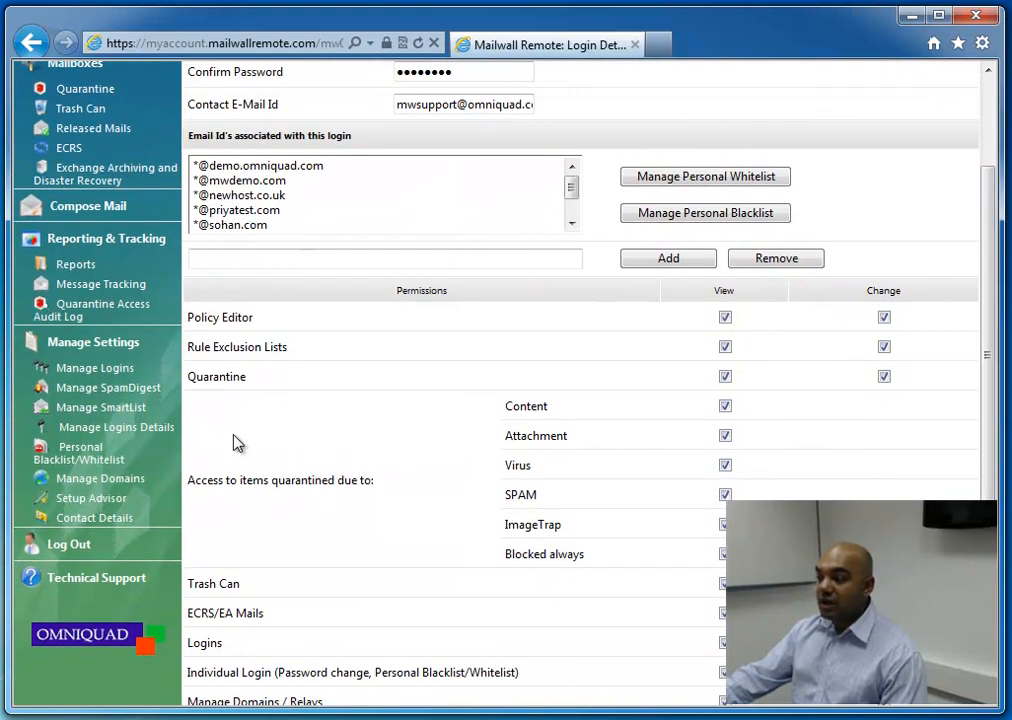
Examine the handled domains and the steps for adding a new domain on the Manage Domains page
{"action": "left_click", "coordinate": [105, 481]}
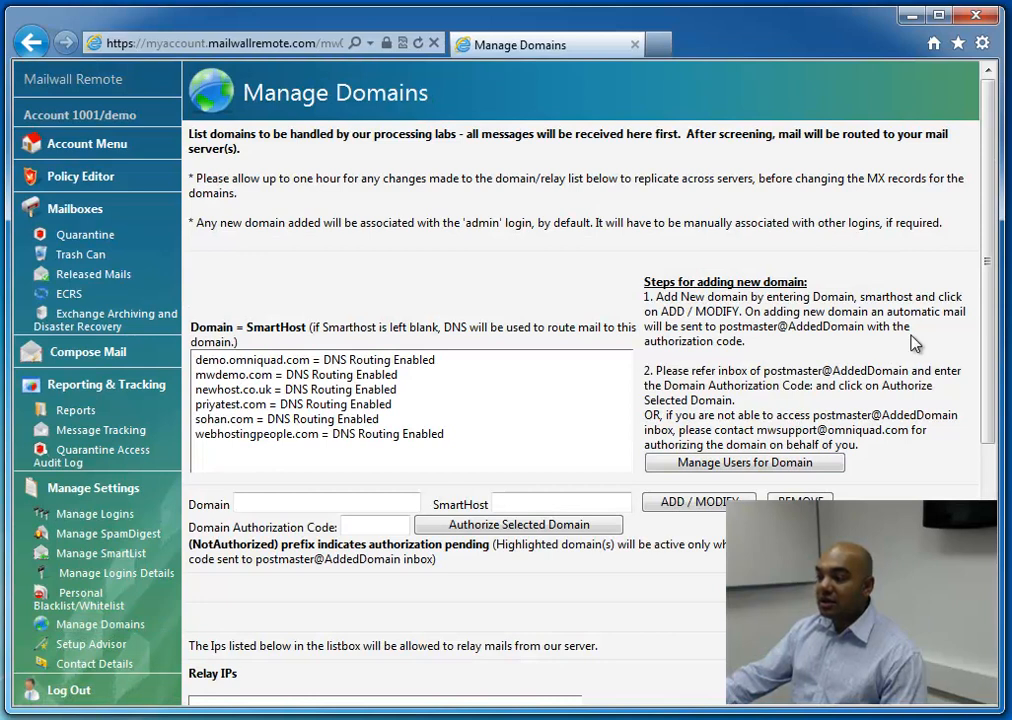
{"action": "mouse_move", "coordinate": [989, 277]}
{"action": "left_mouse_down"}
{"action": "mouse_move", "coordinate": [990, 465]}
{"action": "mouse_move", "coordinate": [988, 290]}
{"action": "left_mouse_up"}
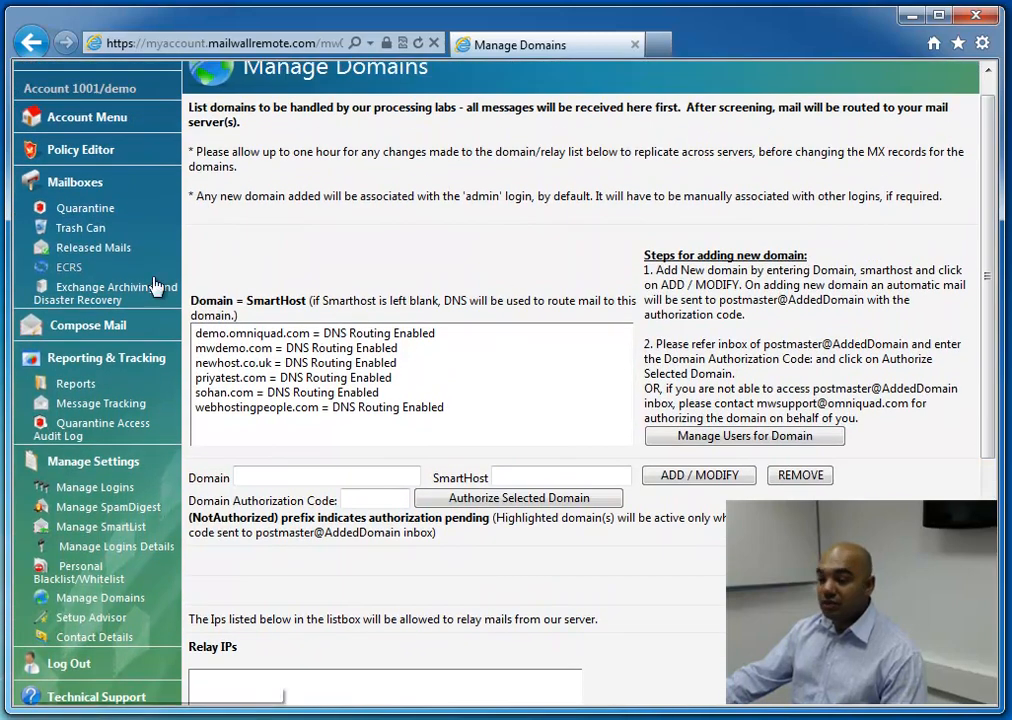
Look at the blank message composer and the Policy Editor rules, and return to the main account page
{"action": "left_click", "coordinate": [72, 318]}
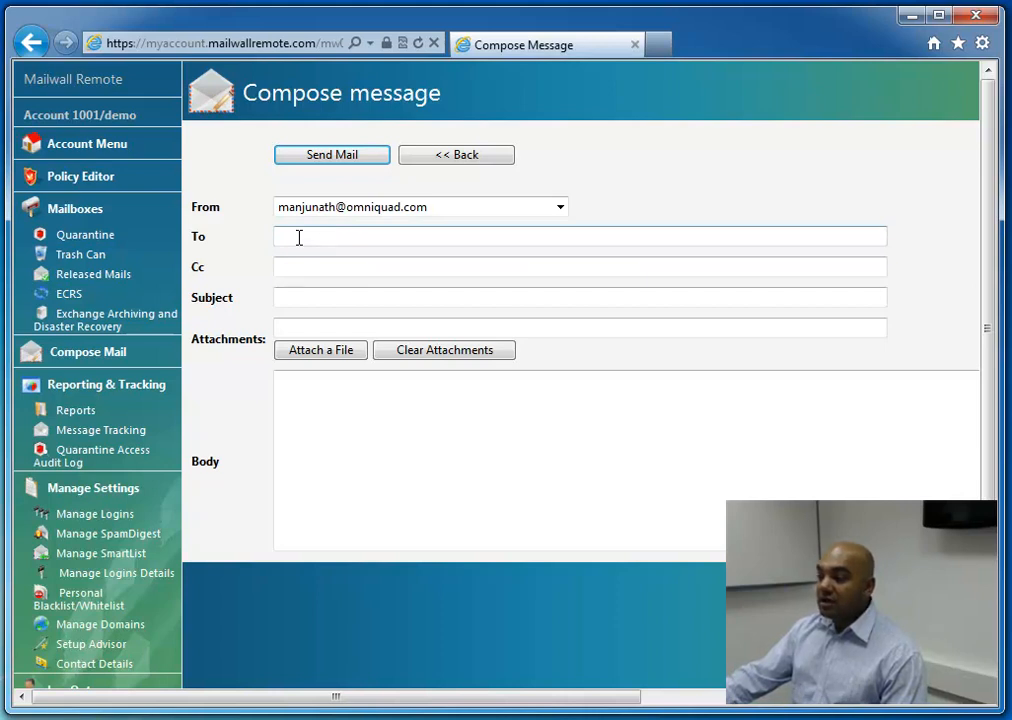
{"action": "left_click", "coordinate": [82, 179]}
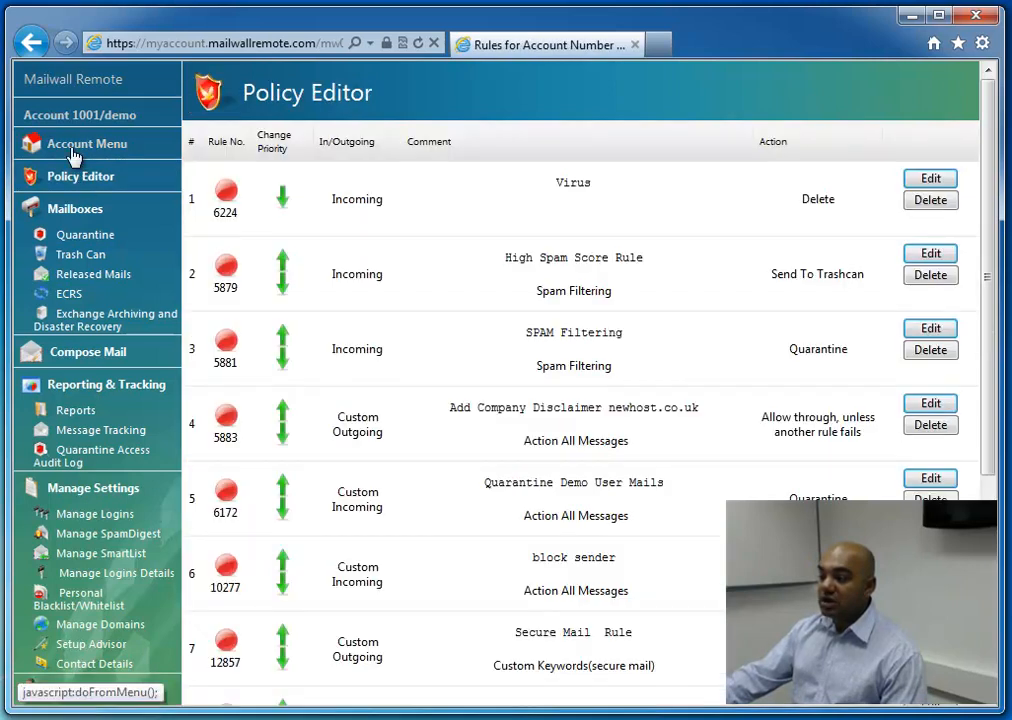
{"action": "left_click", "coordinate": [73, 150]}
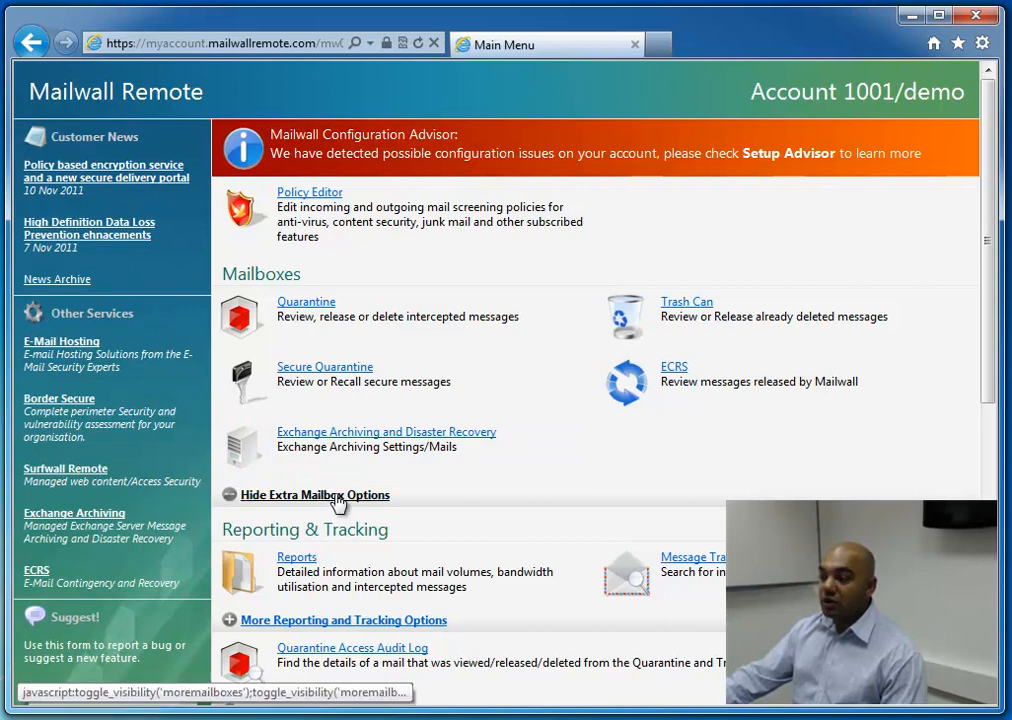
Examine the Secure Quarantine page and the received and sent mails in ECRS
{"action": "left_click", "coordinate": [343, 383]}
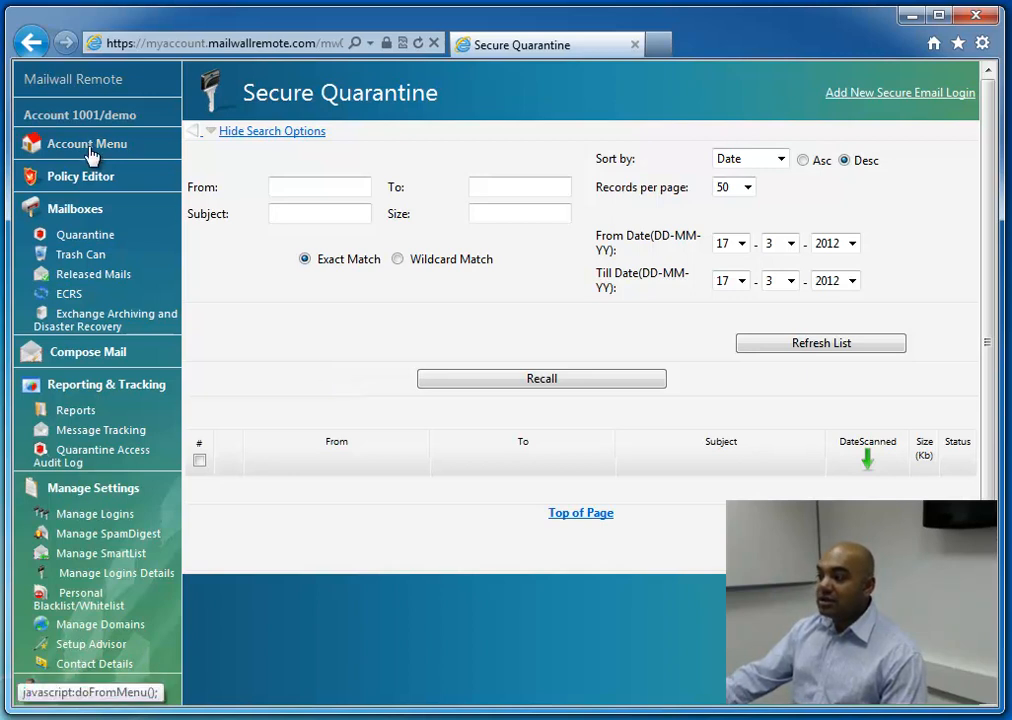
{"action": "left_click", "coordinate": [69, 294]}
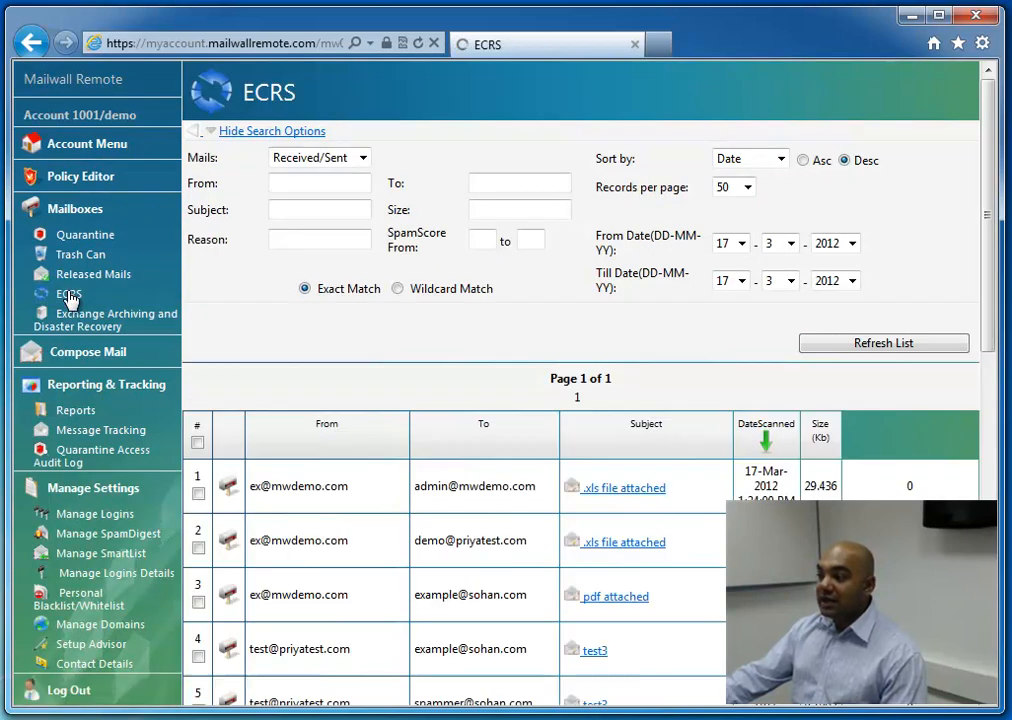
{"action": "mouse_move", "coordinate": [993, 314]}
{"action": "left_mouse_down"}
{"action": "mouse_move", "coordinate": [968, 410]}
{"action": "mouse_move", "coordinate": [971, 443]}
{"action": "mouse_move", "coordinate": [978, 384]}
{"action": "mouse_move", "coordinate": [977, 524]}
{"action": "mouse_move", "coordinate": [1008, 300]}
{"action": "left_mouse_up"}
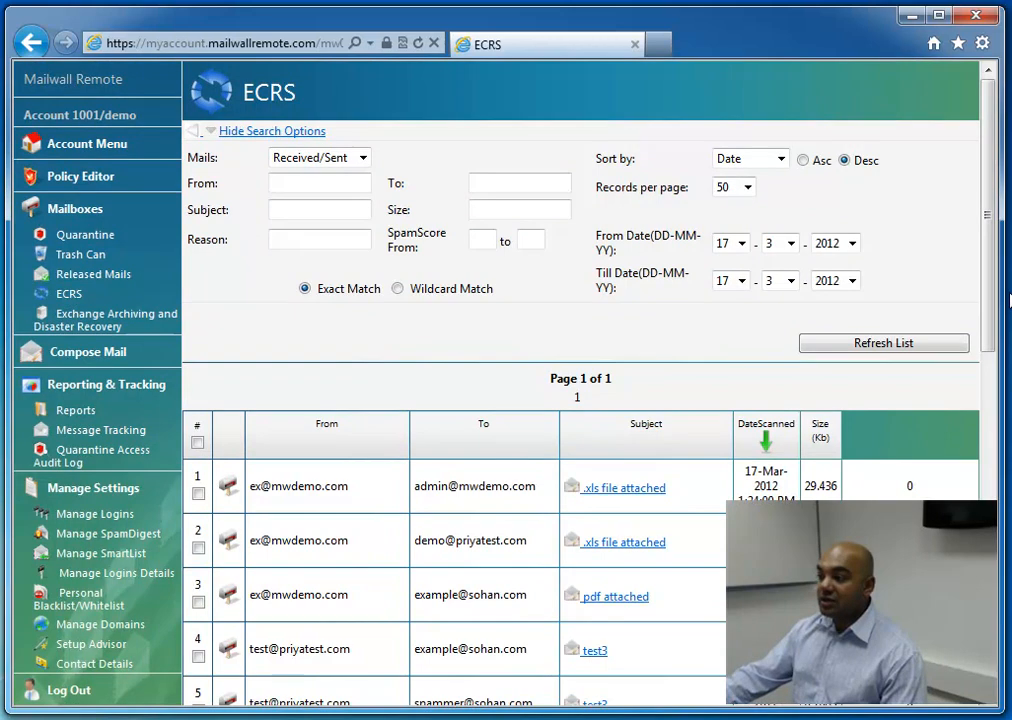
Start a new mail, enter the recipient's e-mail address and set the subject to "hi"
{"action": "left_click", "coordinate": [85, 352]}
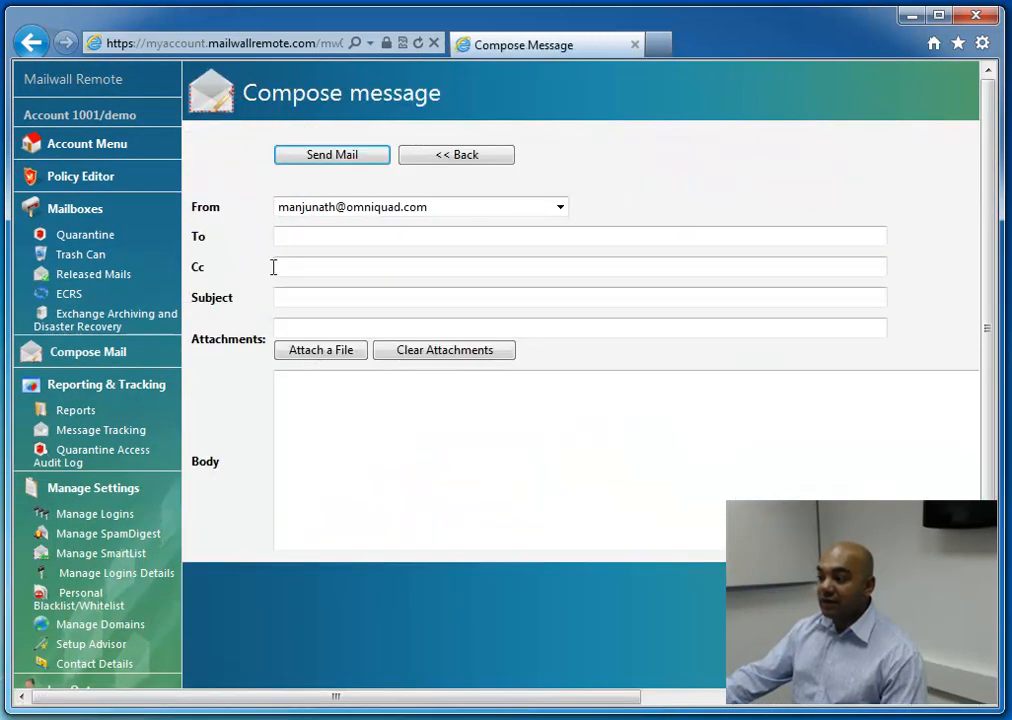
{"action": "type", "text": "john@test."}
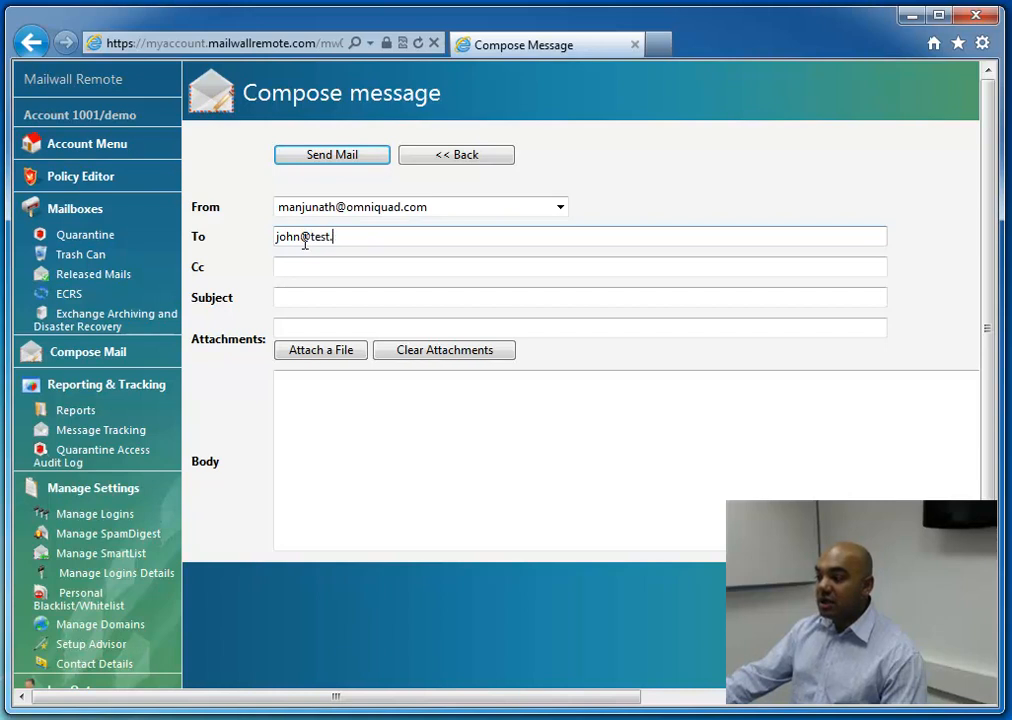
{"action": "key", "text": "Tab"}
{"action": "key", "text": "Tab"}
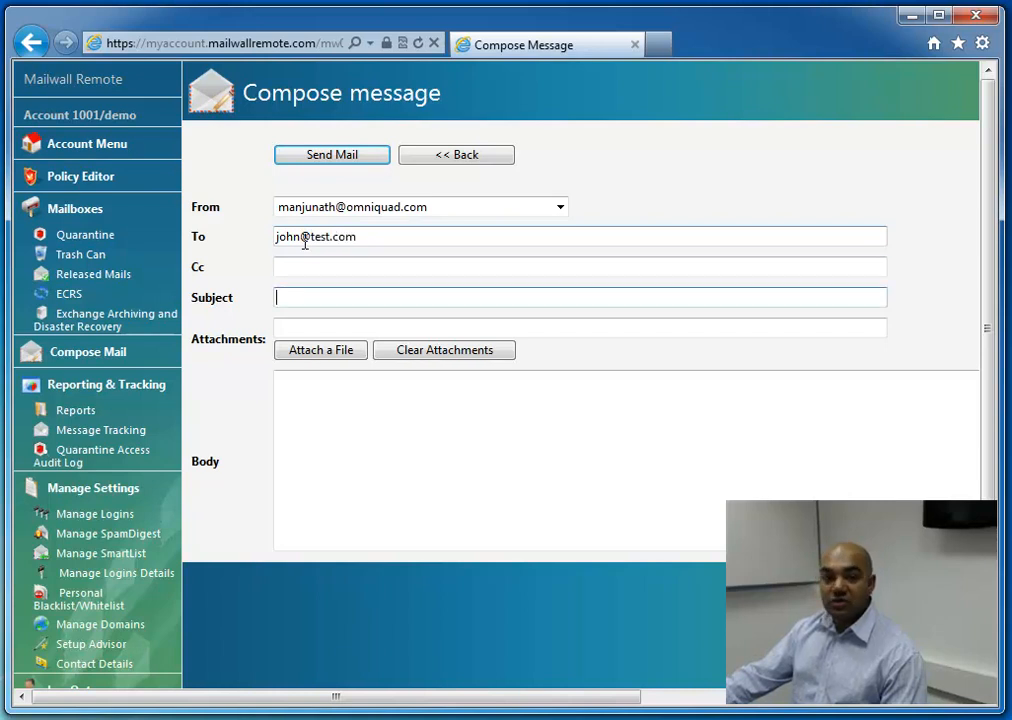
{"action": "key", "text": "Tab"}
{"action": "key", "text": "Tab"}
{"action": "key", "text": "Tab"}
{"action": "key", "text": "Tab"}
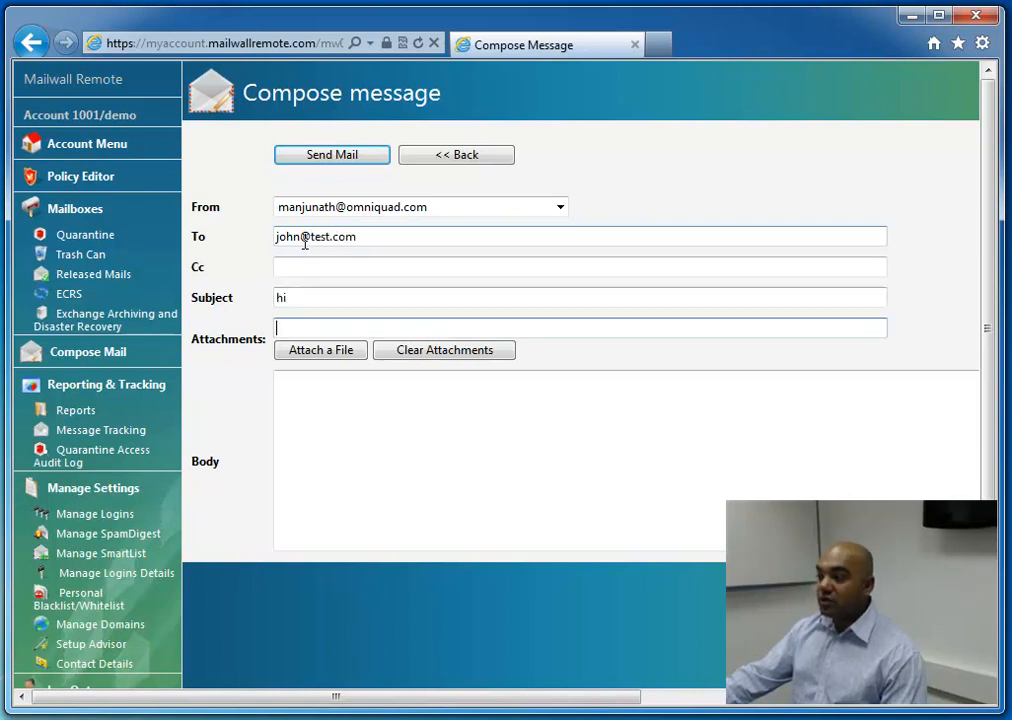
Write the message body "ok meeting tomorrow is fine!" with the closing "cheers" and send the mail
{"action": "type", "text": "ok meeting to"}
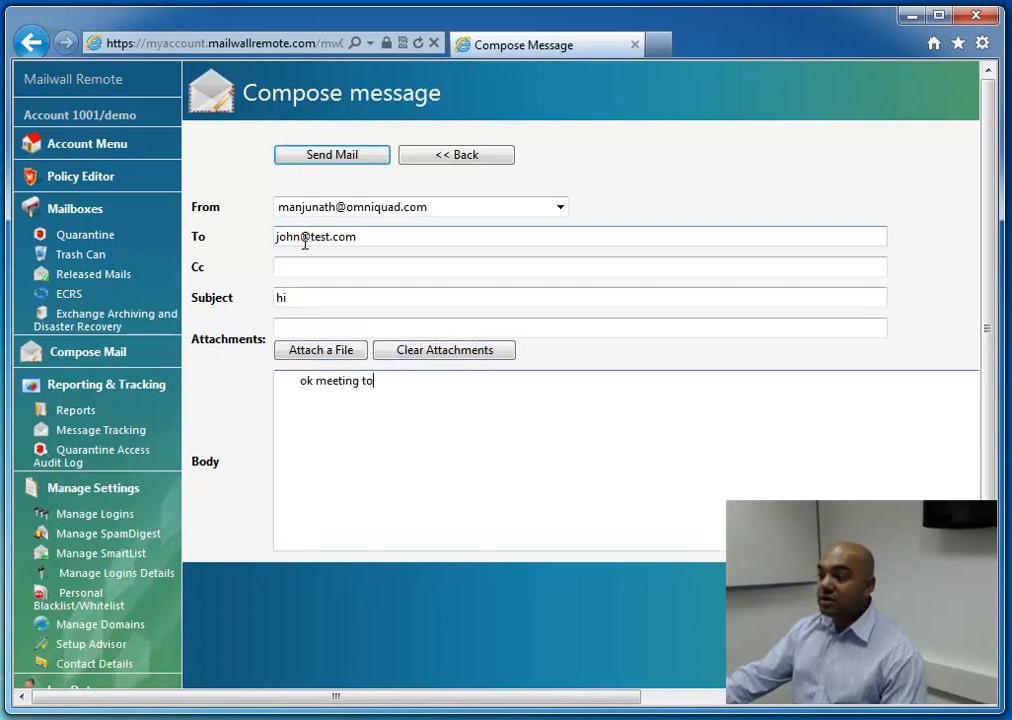
{"action": "type", "text": "morrow is fine!"}
{"action": "key", "text": "Return"}
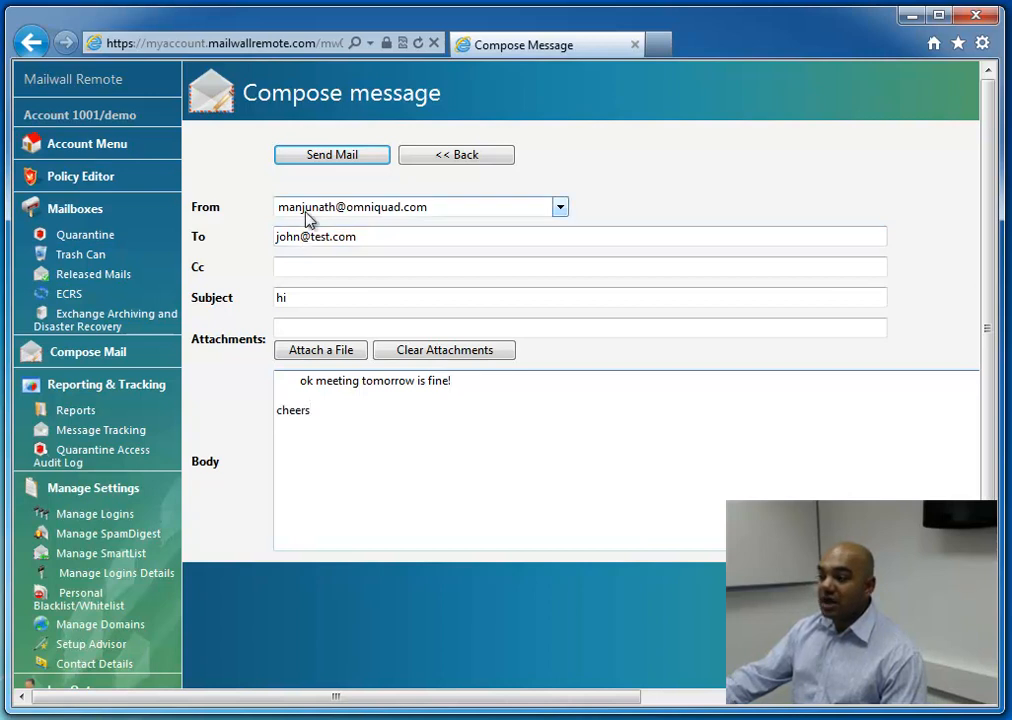
{"action": "left_click", "coordinate": [322, 160]}
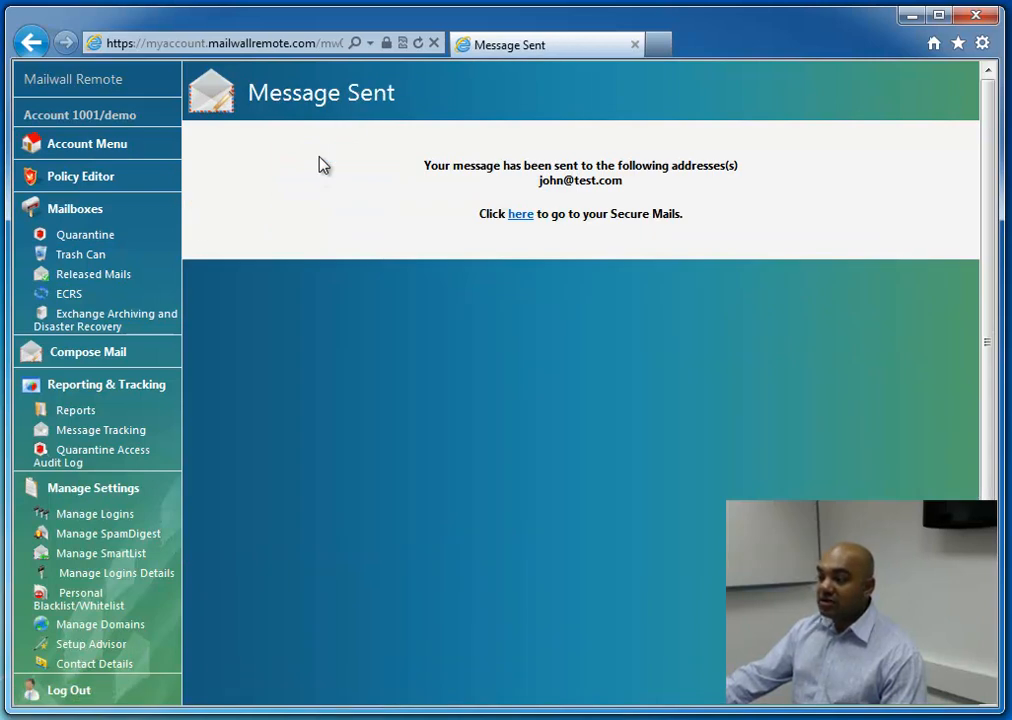
Examine the Exchange archive settings, client downloads and archived mail search options
{"action": "left_click", "coordinate": [82, 324]}
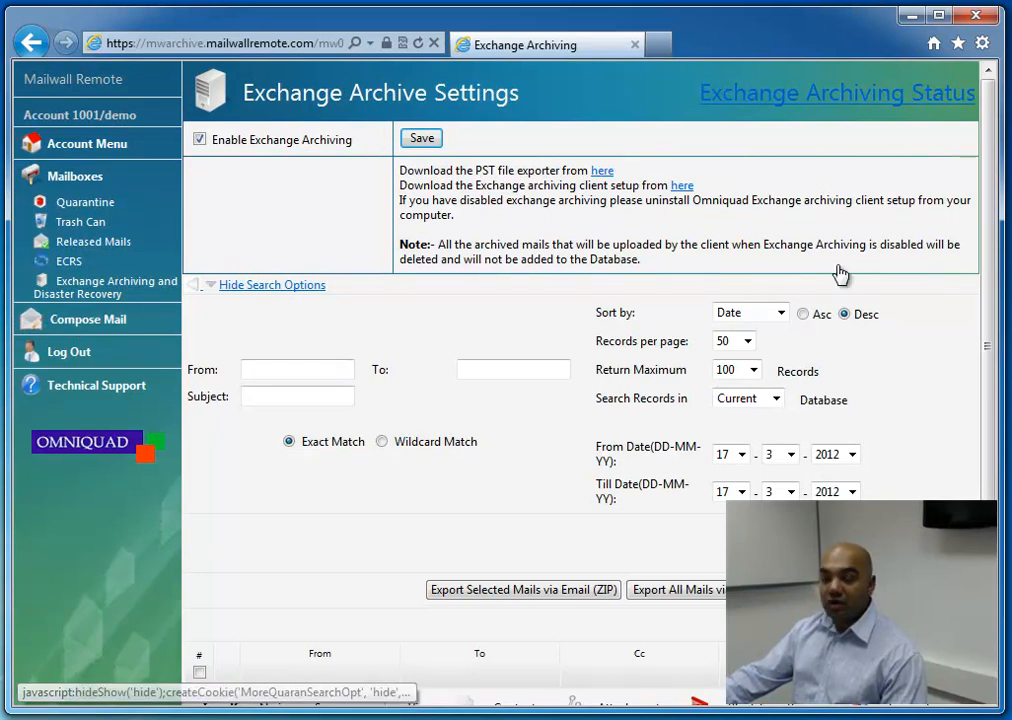
{"action": "scroll", "coordinate": [980, 320], "scroll_direction": "down", "scroll_amount": 1}
{"action": "scroll", "coordinate": [980, 320], "scroll_direction": "down", "scroll_amount": 1}
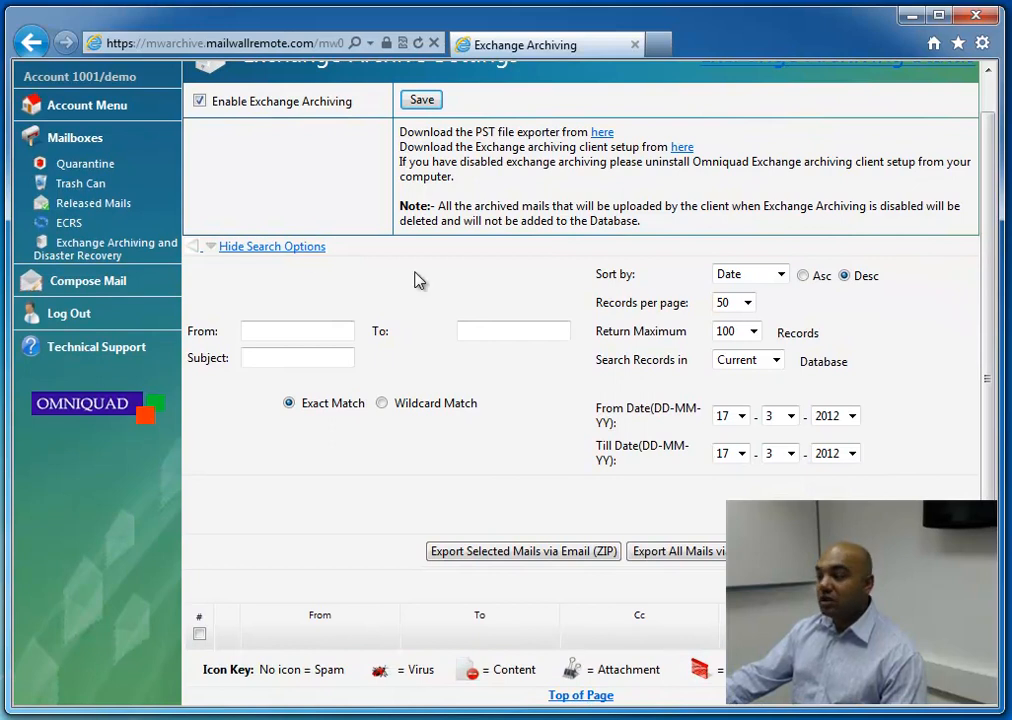
Return to the main account page and collapse the extra Reporting & Tracking options
{"action": "left_click", "coordinate": [84, 113]}
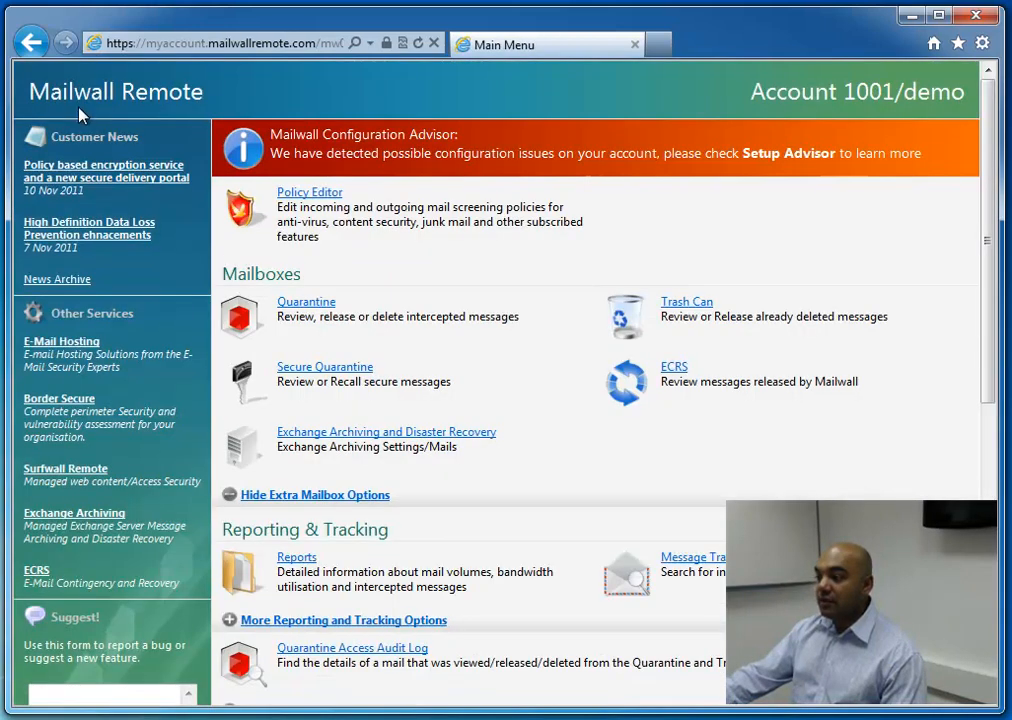
{"action": "left_click_drag", "start_coordinate": [994, 379], "coordinate": [976, 479]}
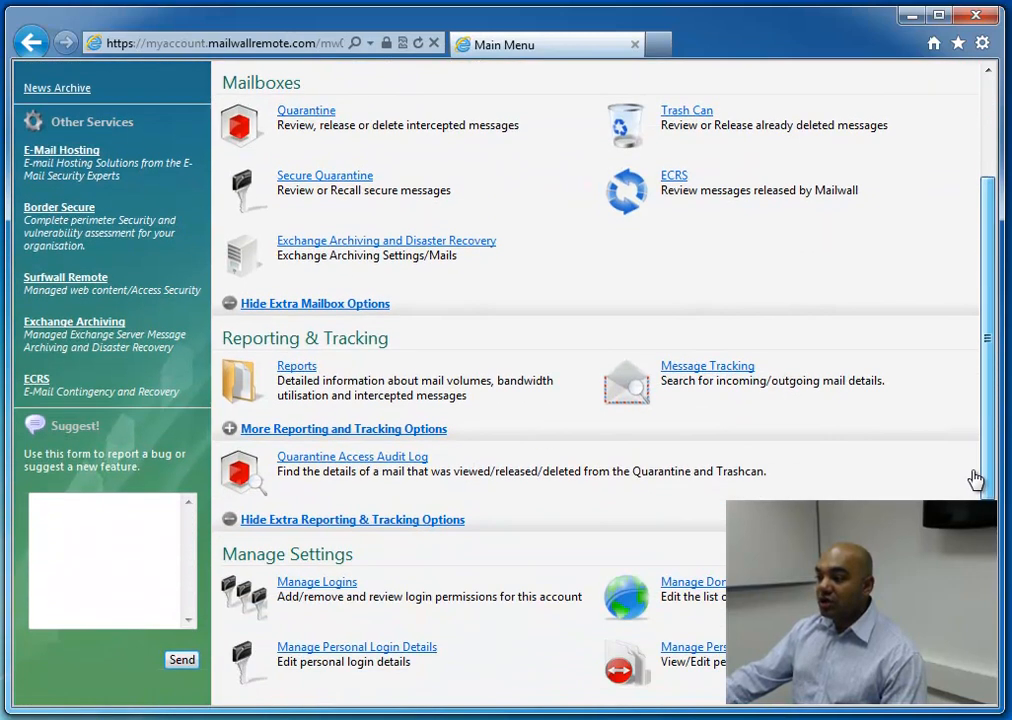
{"action": "left_click", "coordinate": [226, 428]}
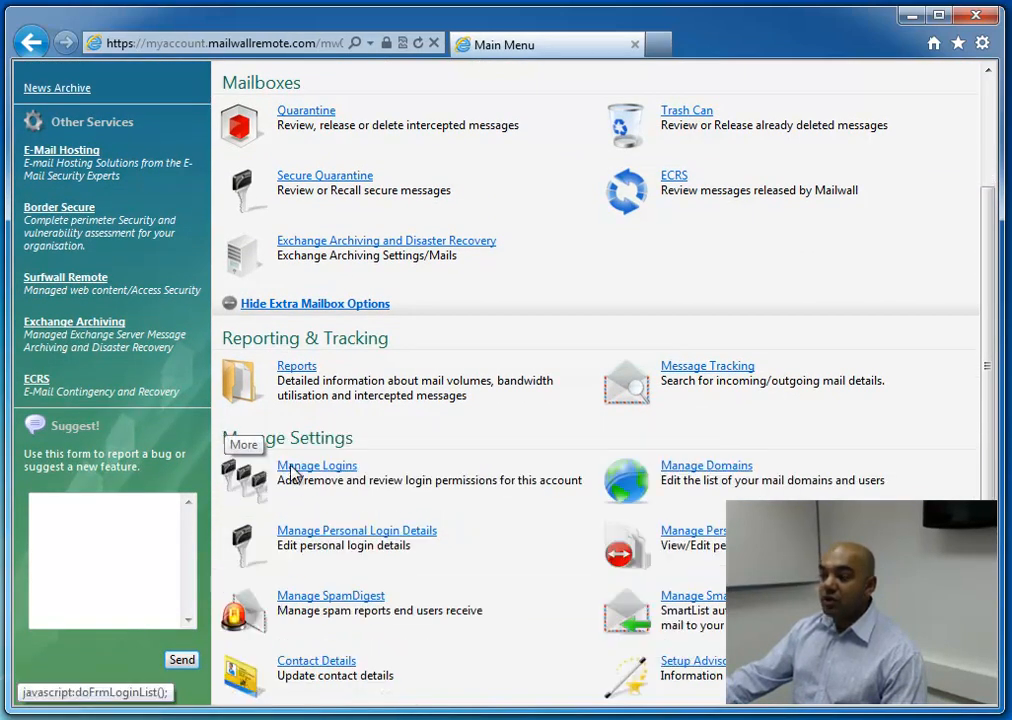
Look through the Manage Settings options and open the personal login details
{"action": "left_click_drag", "start_coordinate": [991, 486], "coordinate": [991, 540]}
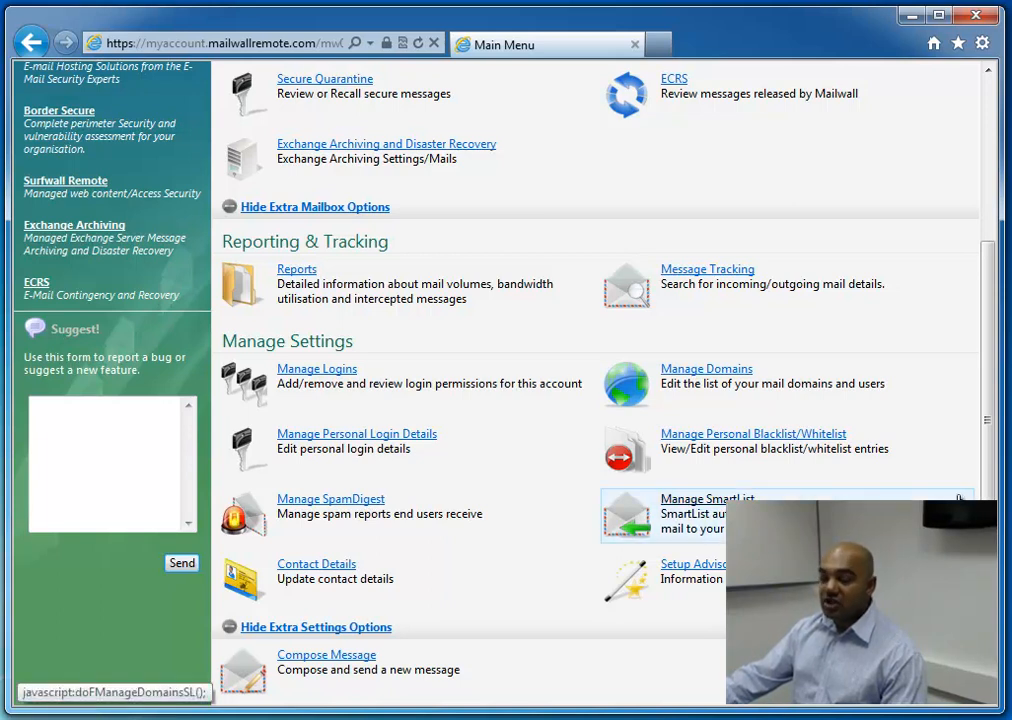
{"action": "left_click_drag", "start_coordinate": [985, 422], "coordinate": [987, 512]}
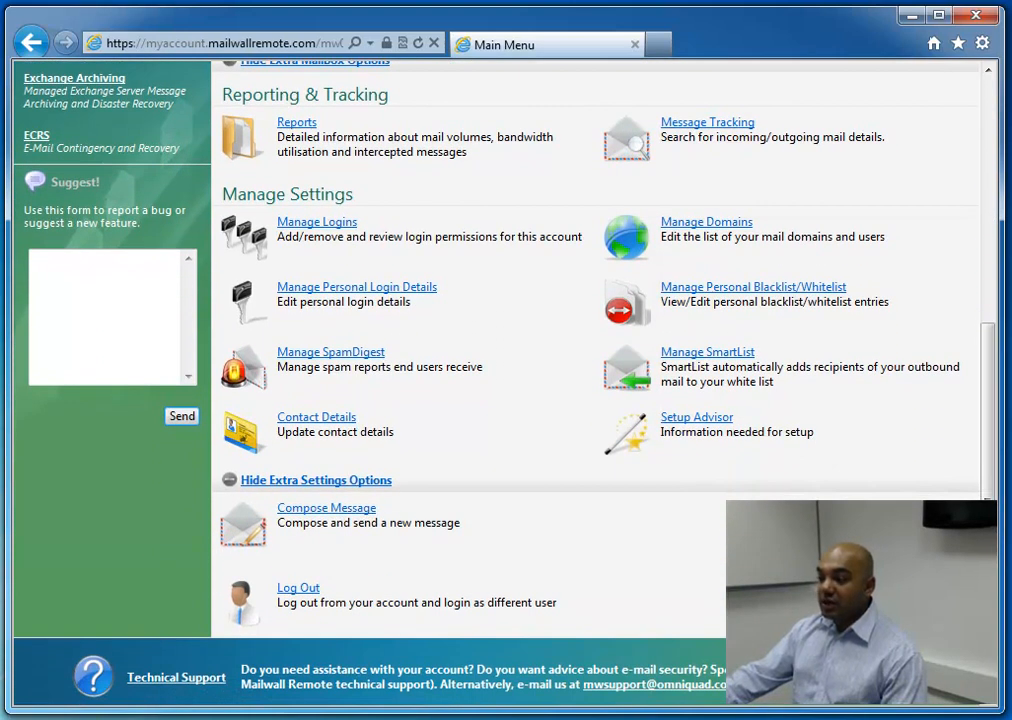
{"action": "left_click", "coordinate": [334, 291]}
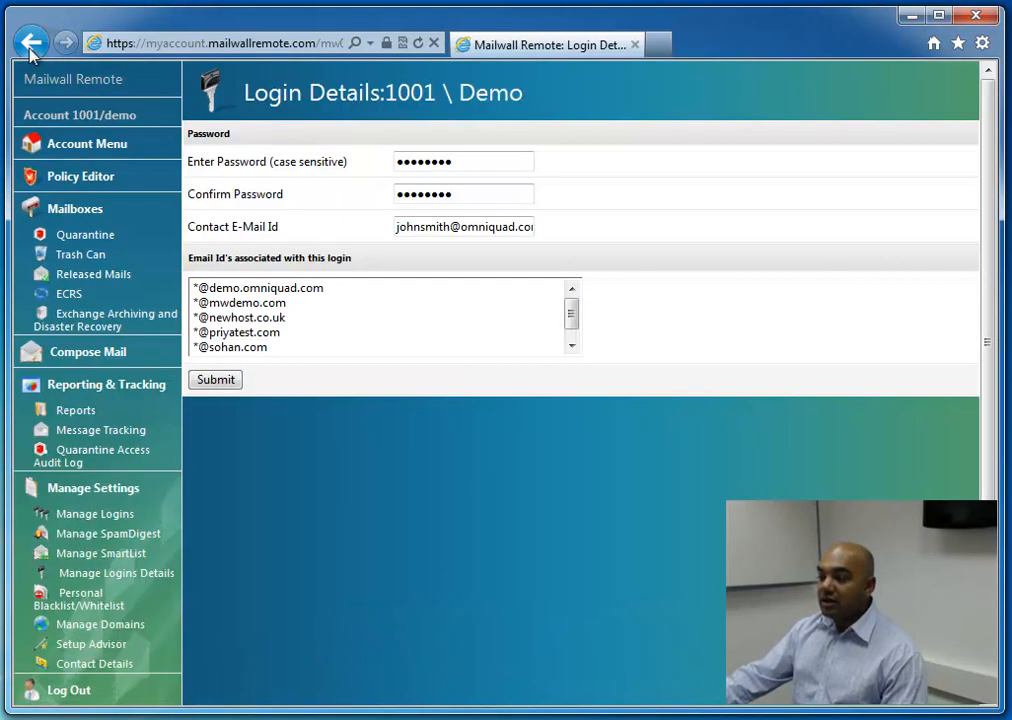
{"action": "left_click", "coordinate": [79, 155]}
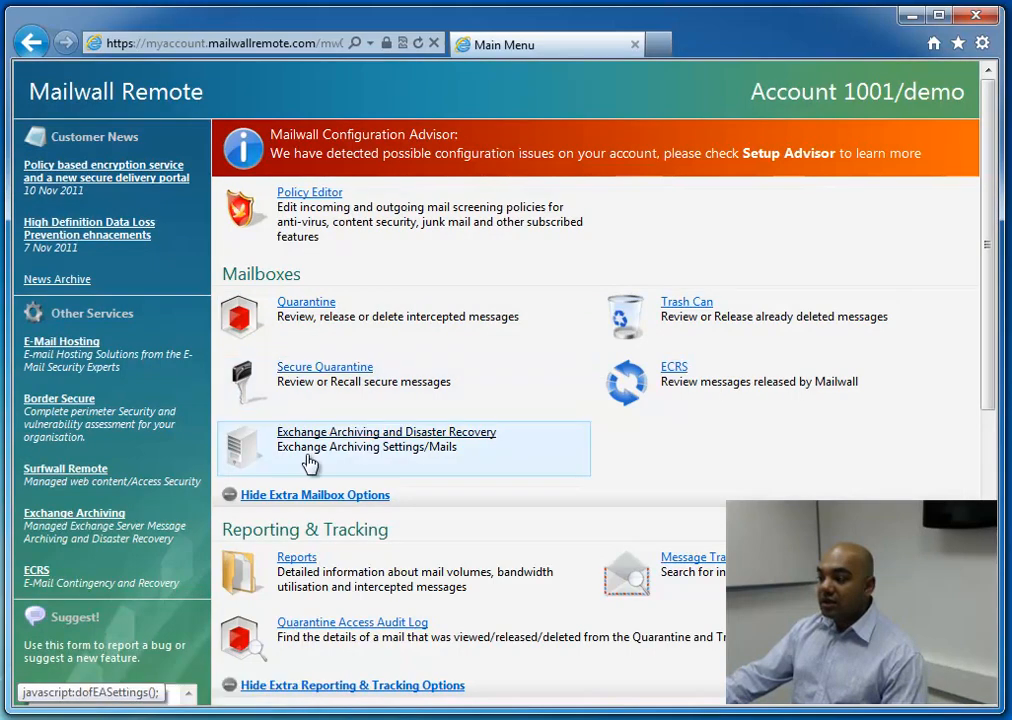
{"action": "left_click_drag", "start_coordinate": [988, 378], "coordinate": [988, 642]}
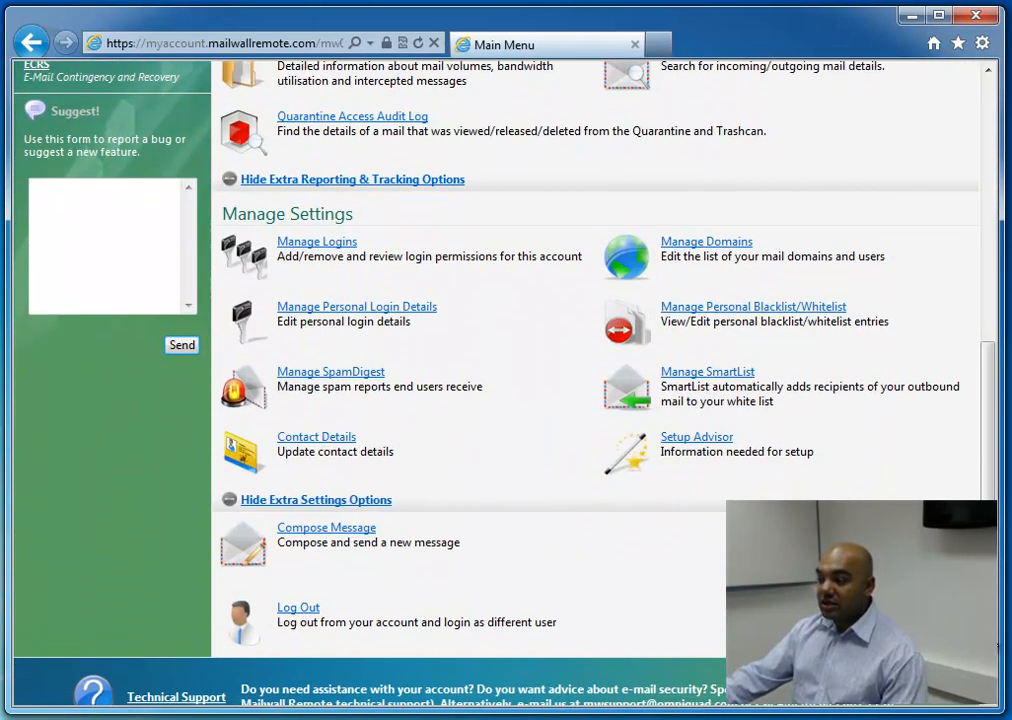
{"action": "left_click", "coordinate": [350, 321]}
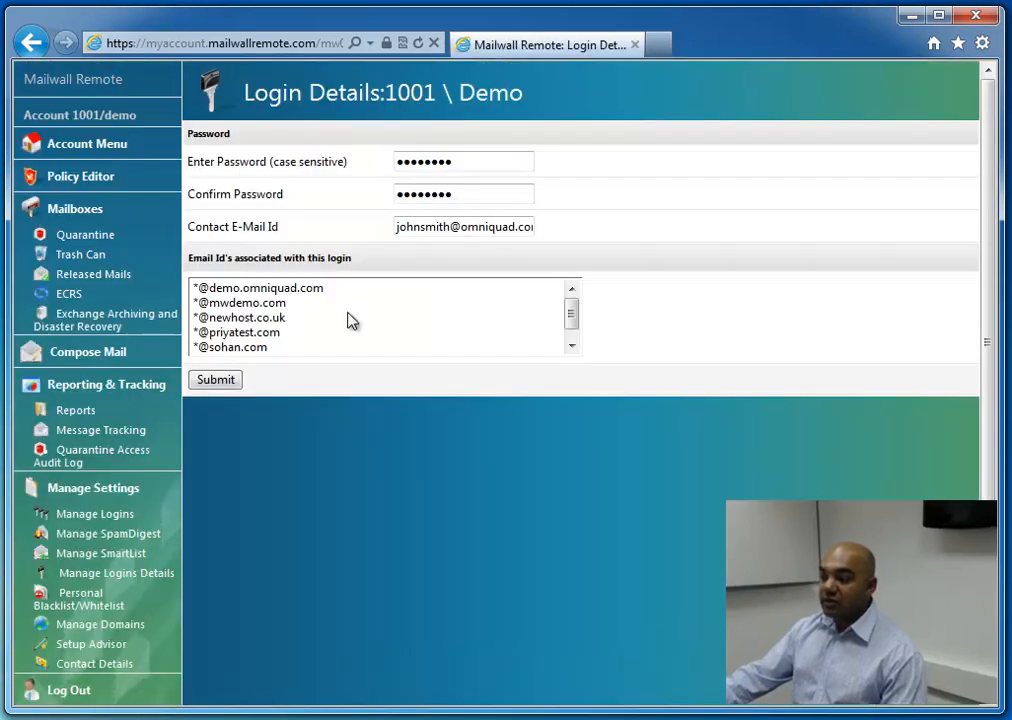
{"action": "left_click", "coordinate": [268, 319]}
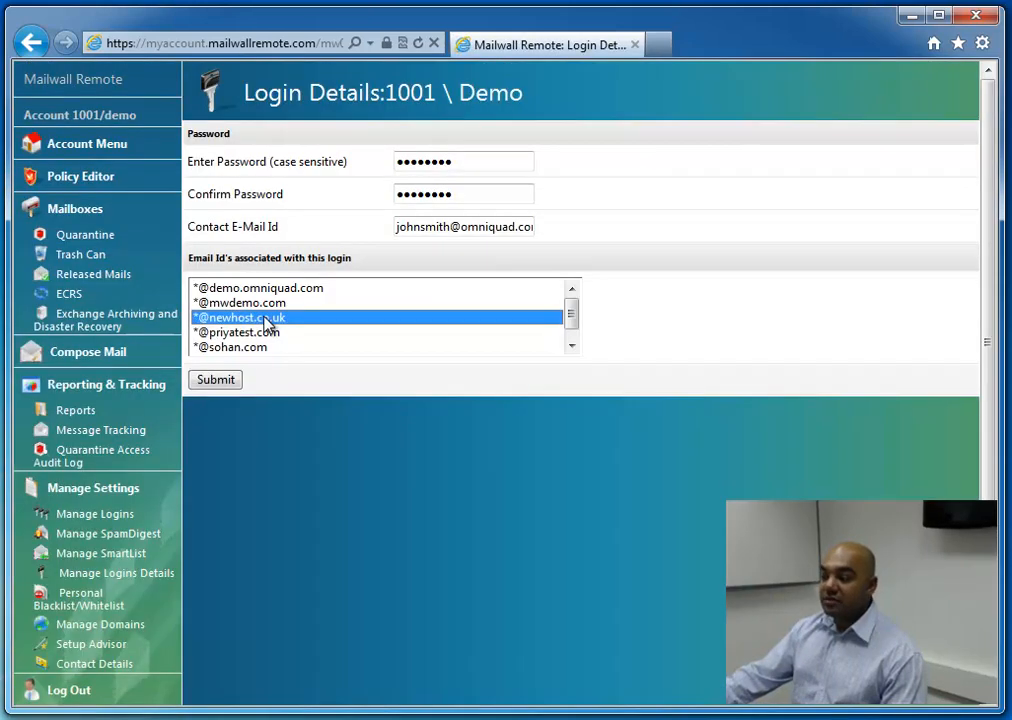
{"action": "left_click", "coordinate": [234, 380]}
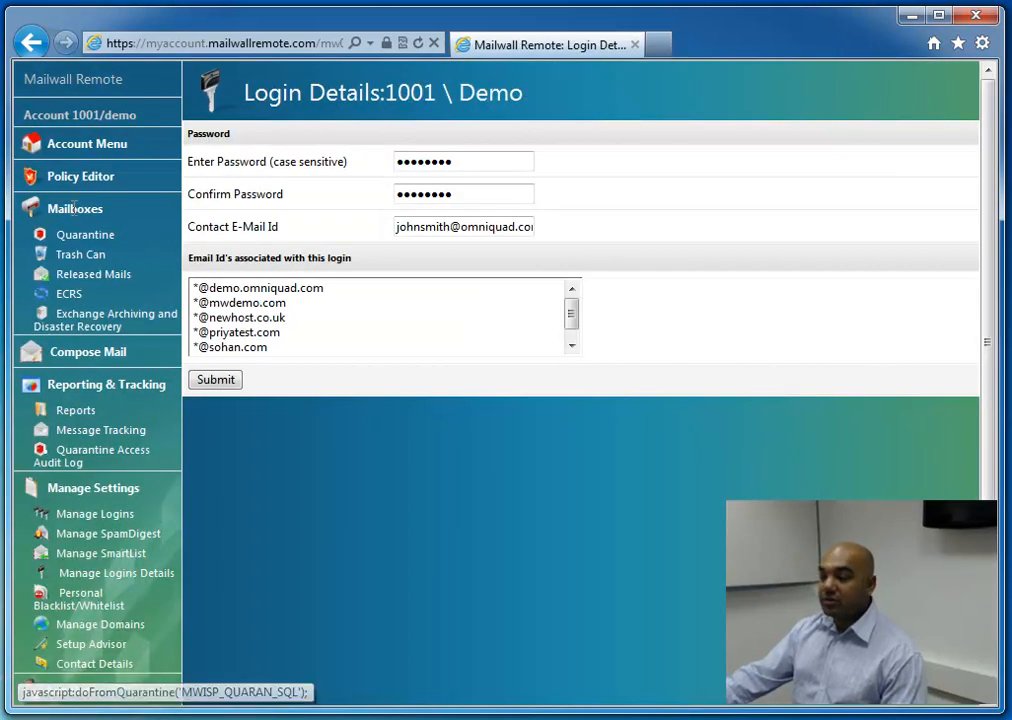
{"action": "left_click", "coordinate": [85, 600]}
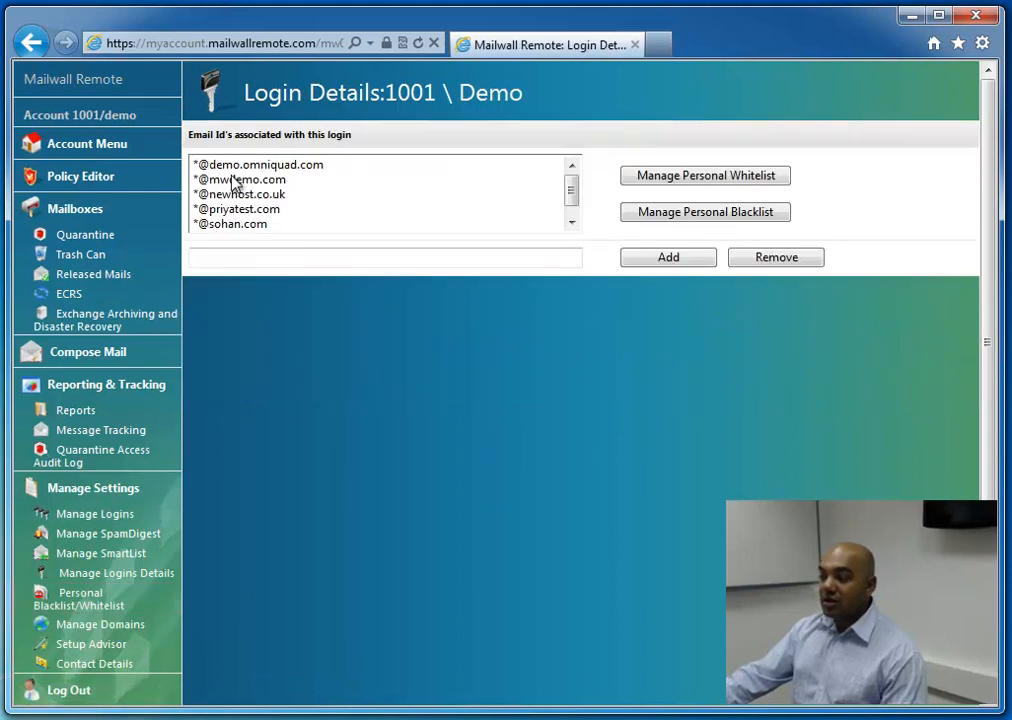
{"action": "left_click", "coordinate": [228, 224]}
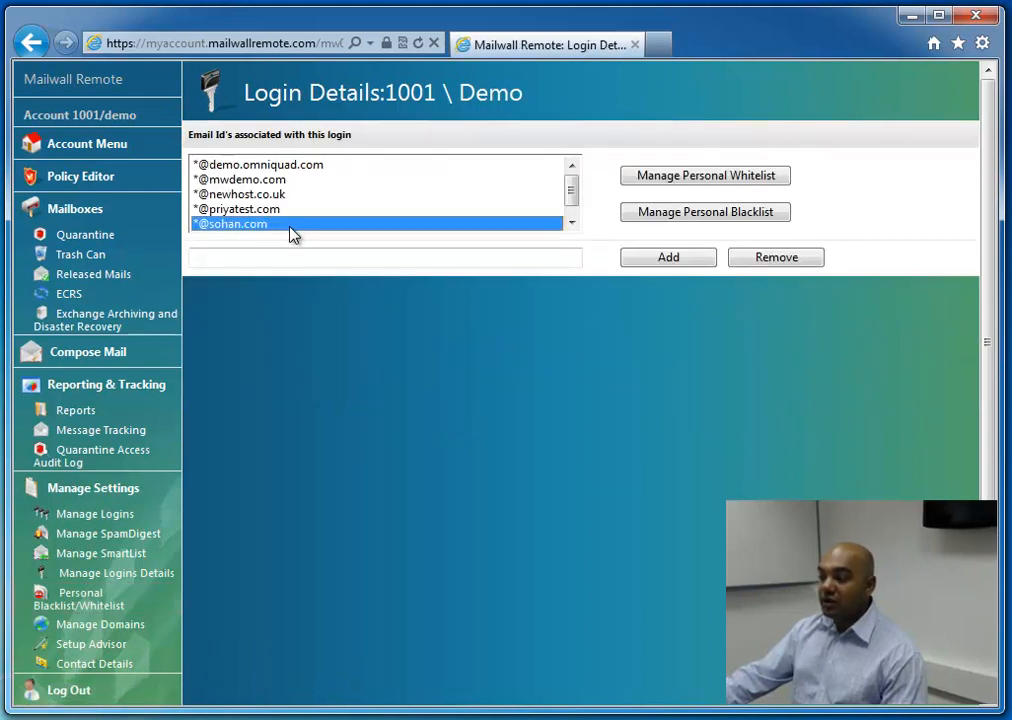
Open the SpamDigest settings for the mwdemo.com domain and review the options, login lists and digest format
{"action": "left_click", "coordinate": [156, 542]}
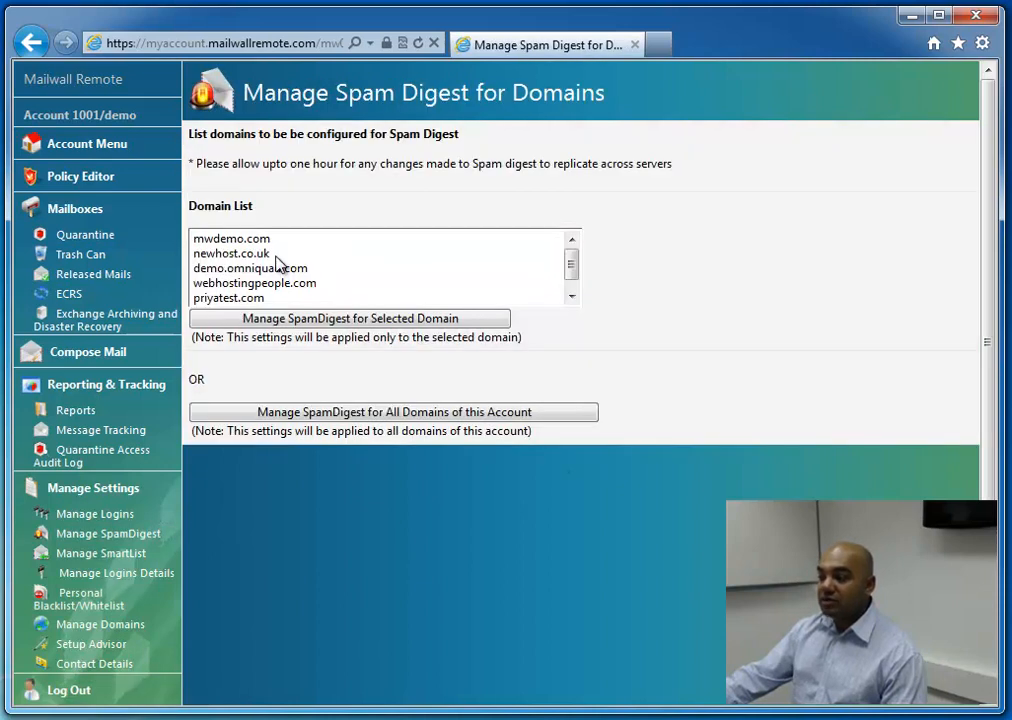
{"action": "left_click", "coordinate": [240, 239]}
{"action": "left_click", "coordinate": [286, 319]}
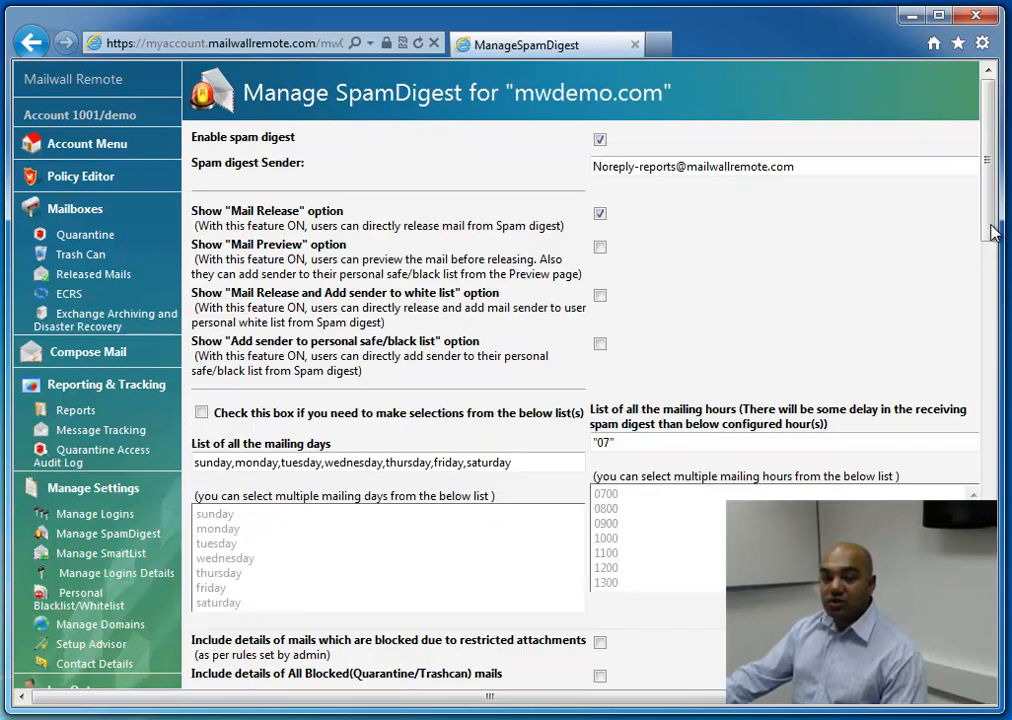
{"action": "left_click_drag", "start_coordinate": [993, 231], "coordinate": [1000, 648]}
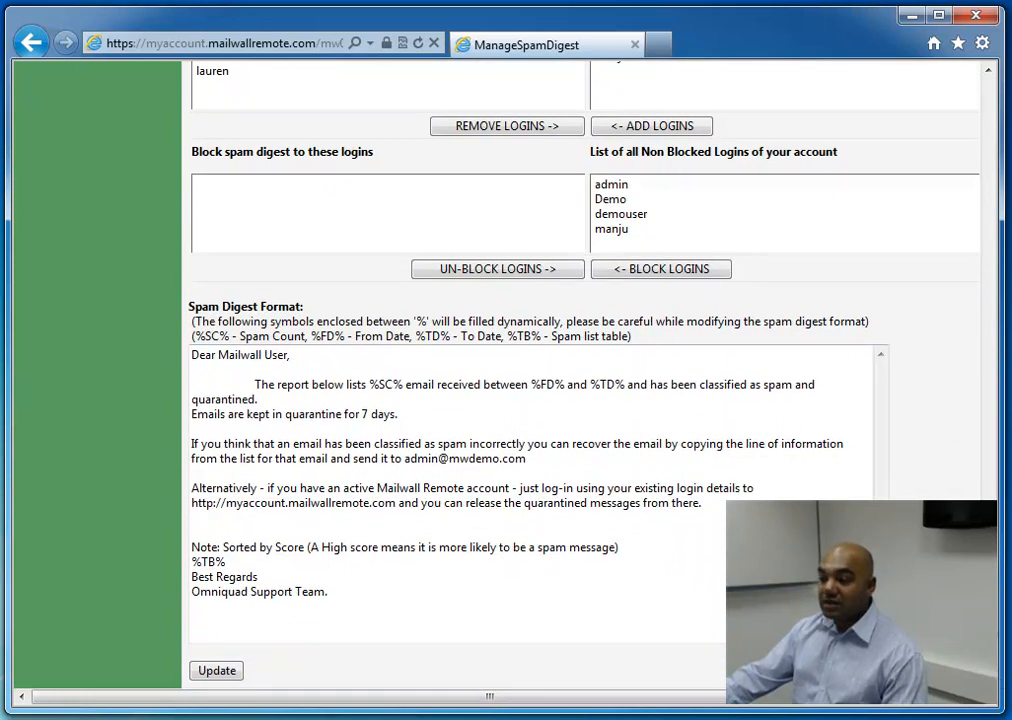
{"action": "scroll", "coordinate": [997, 530], "scroll_direction": "up", "scroll_amount": 4}
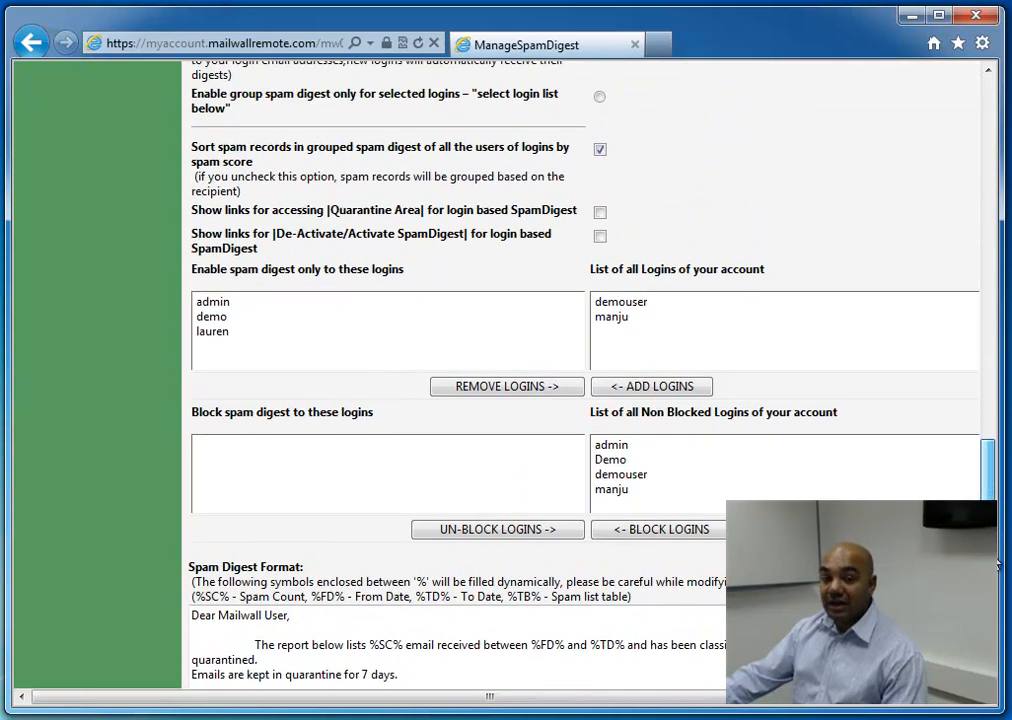
{"action": "left_click_drag", "start_coordinate": [995, 524], "coordinate": [960, 203]}
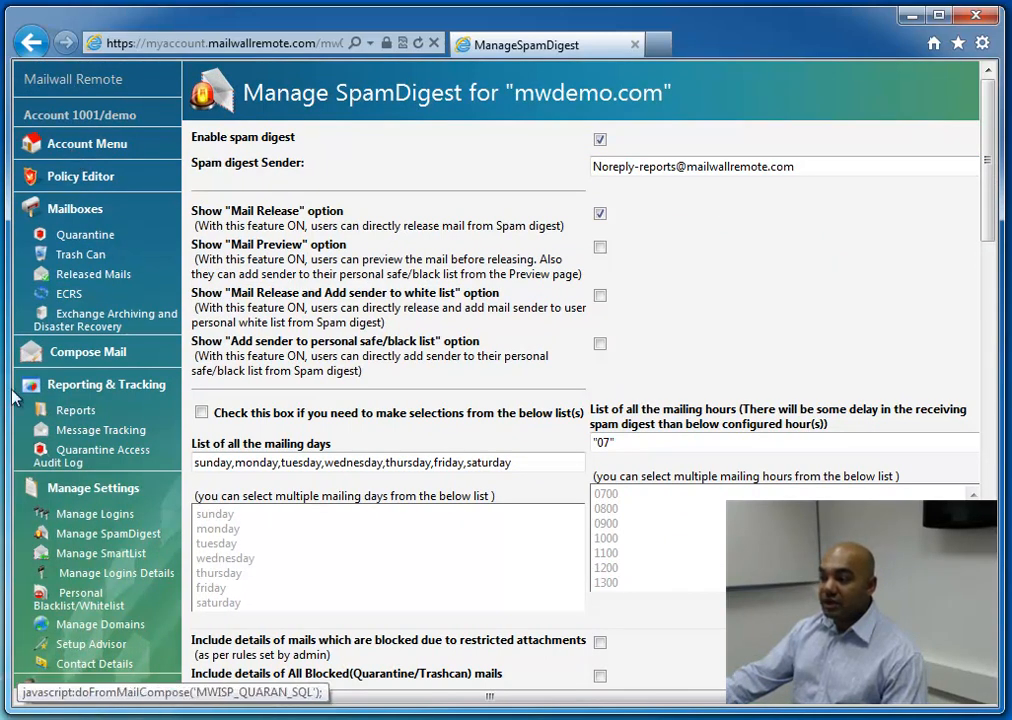
Review the SmartList settings and the list of mail rules in the Policy Editor
{"action": "left_click", "coordinate": [95, 553]}
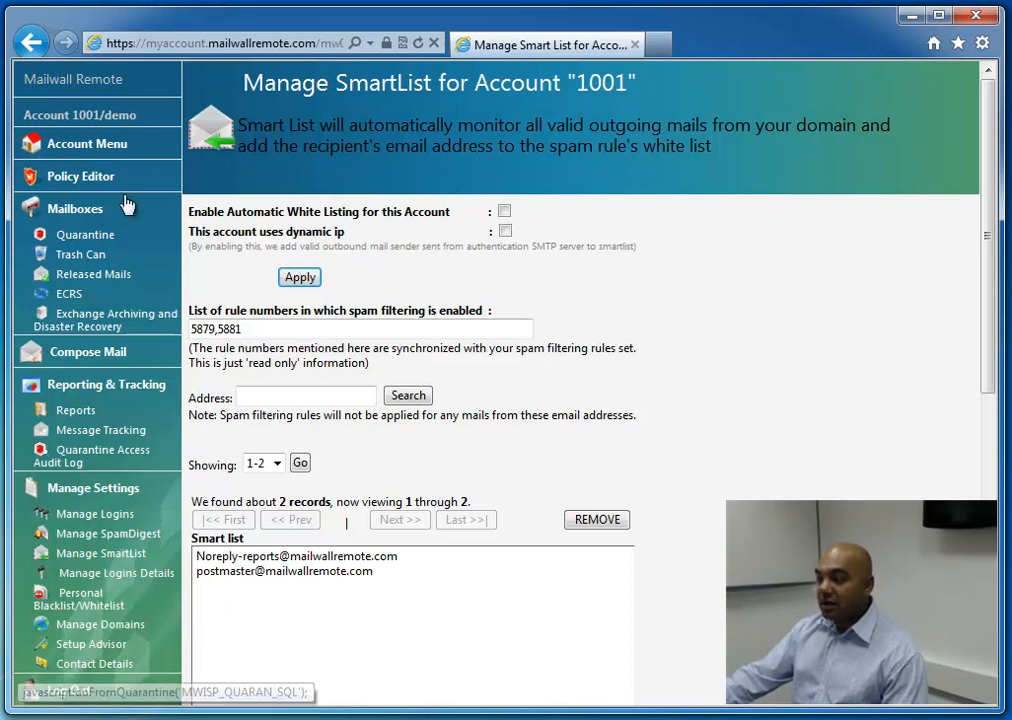
{"action": "left_click", "coordinate": [88, 175]}
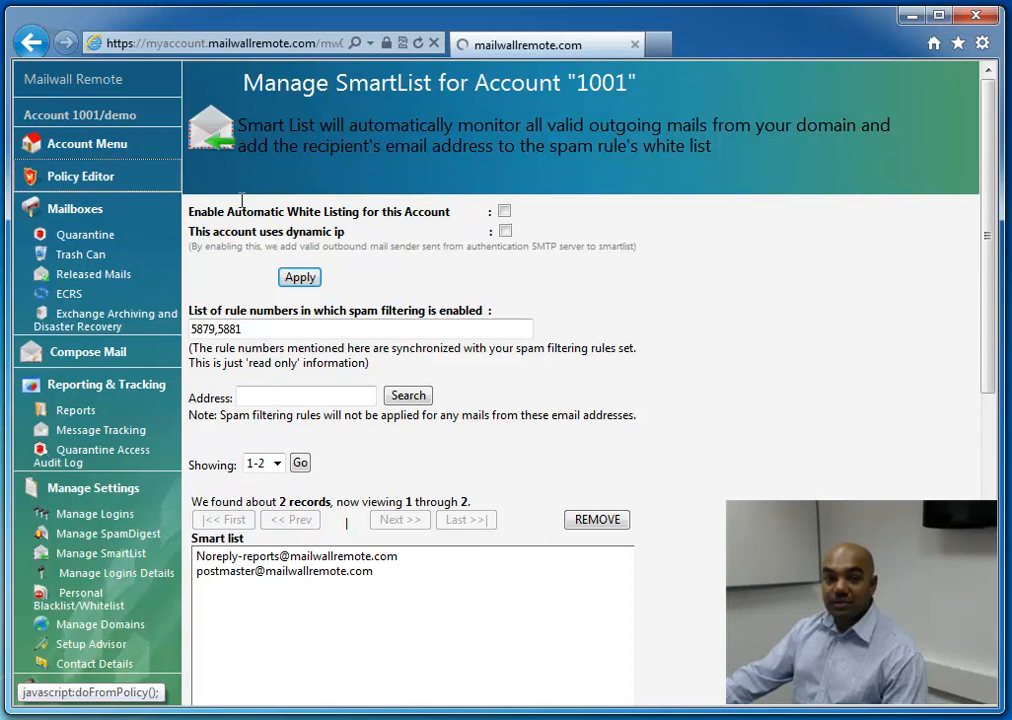
{"action": "mouse_move", "coordinate": [987, 242]}
{"action": "left_mouse_down"}
{"action": "mouse_move", "coordinate": [996, 372]}
{"action": "mouse_move", "coordinate": [1000, 258]}
{"action": "left_mouse_up"}
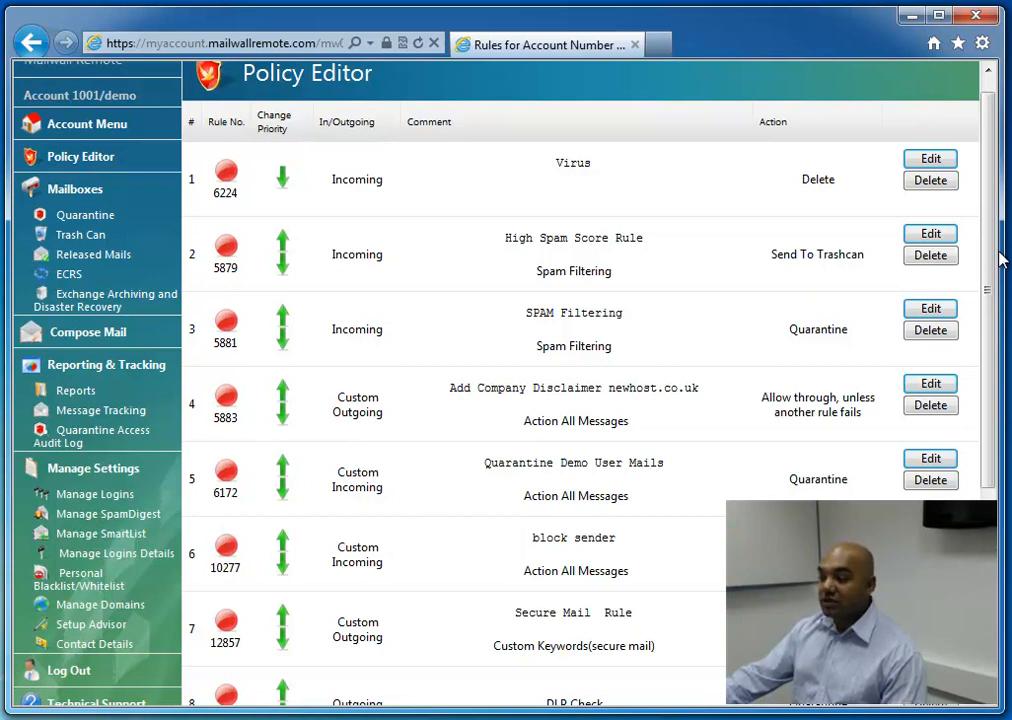
{"action": "left_click", "coordinate": [76, 160]}
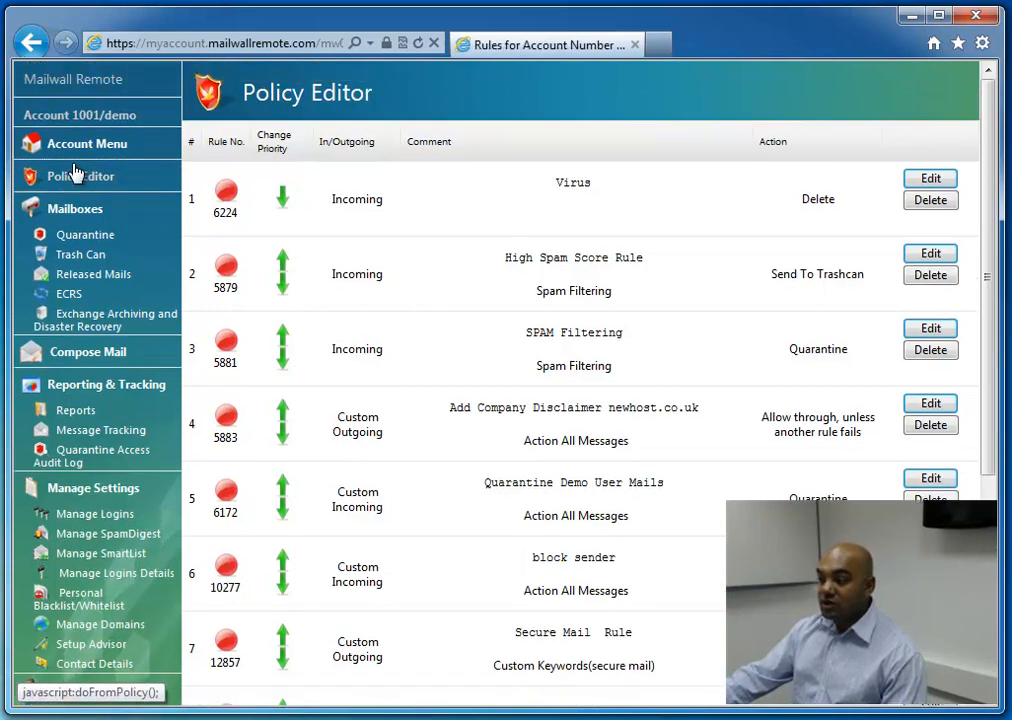
Return to the main account page and open the Setup Advisor from the Manage Settings section
{"action": "left_click", "coordinate": [76, 148]}
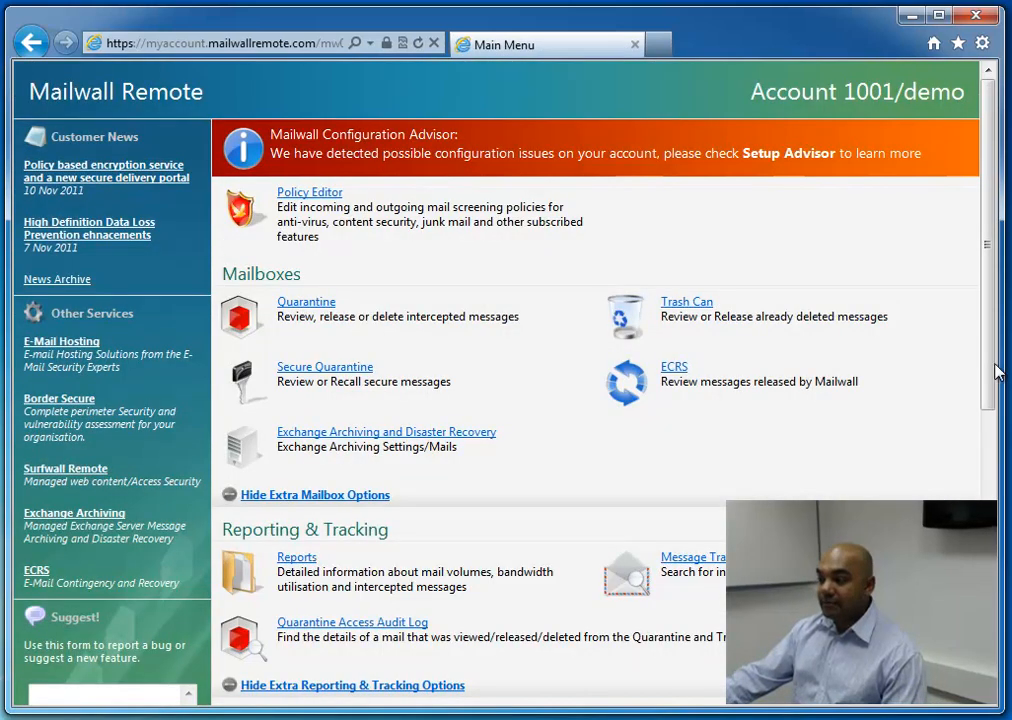
{"action": "left_click_drag", "start_coordinate": [996, 368], "coordinate": [996, 612]}
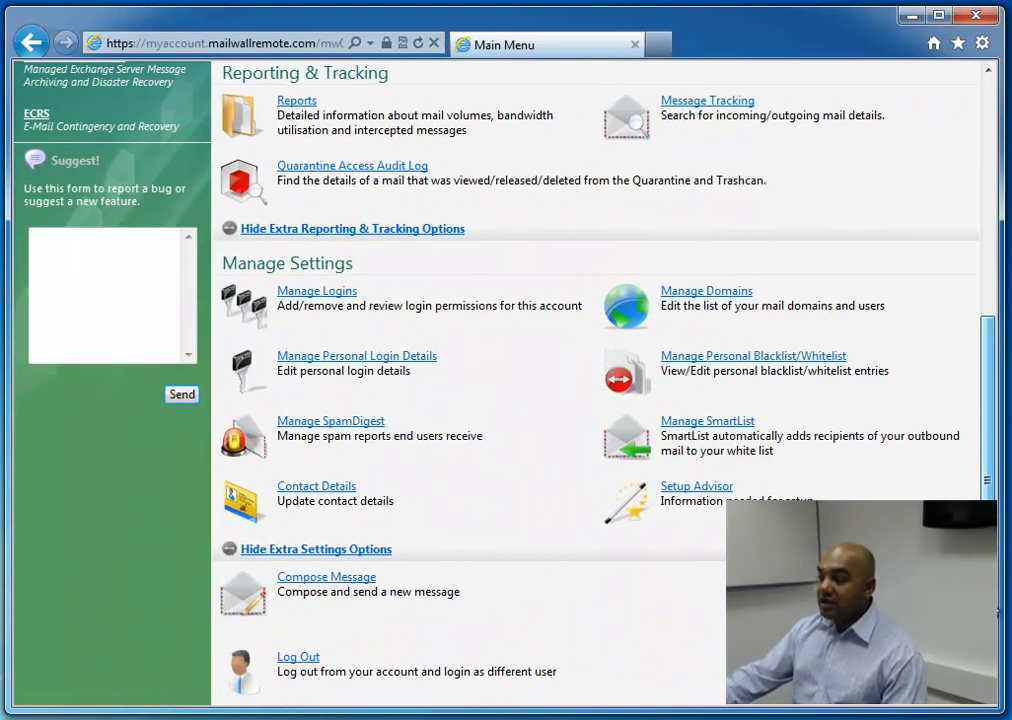
{"action": "left_click", "coordinate": [680, 486]}
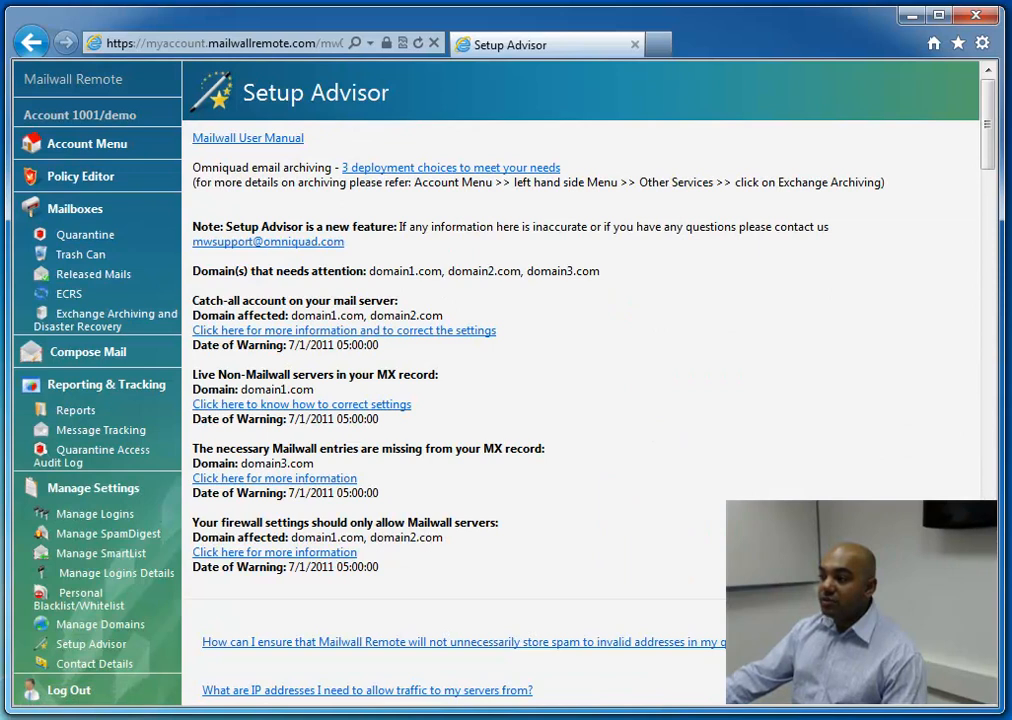
Go back to the main account page and highlight the Mailwall Configuration Advisor notice, then clear the selection
{"action": "left_click", "coordinate": [93, 141]}
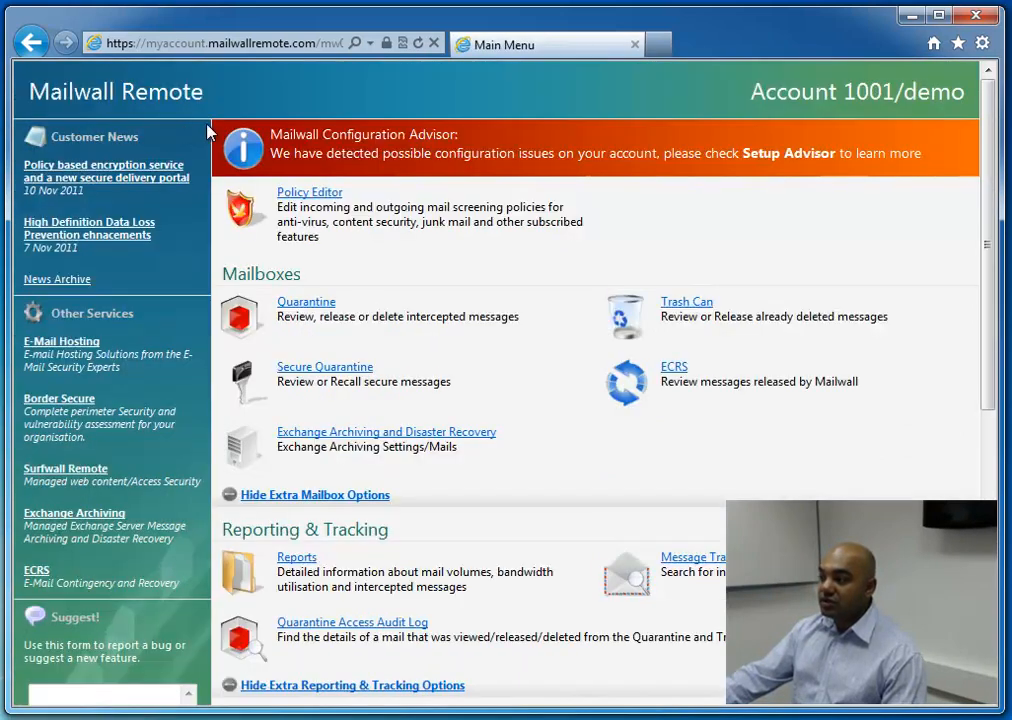
{"action": "left_click_drag", "start_coordinate": [222, 102], "coordinate": [898, 172]}
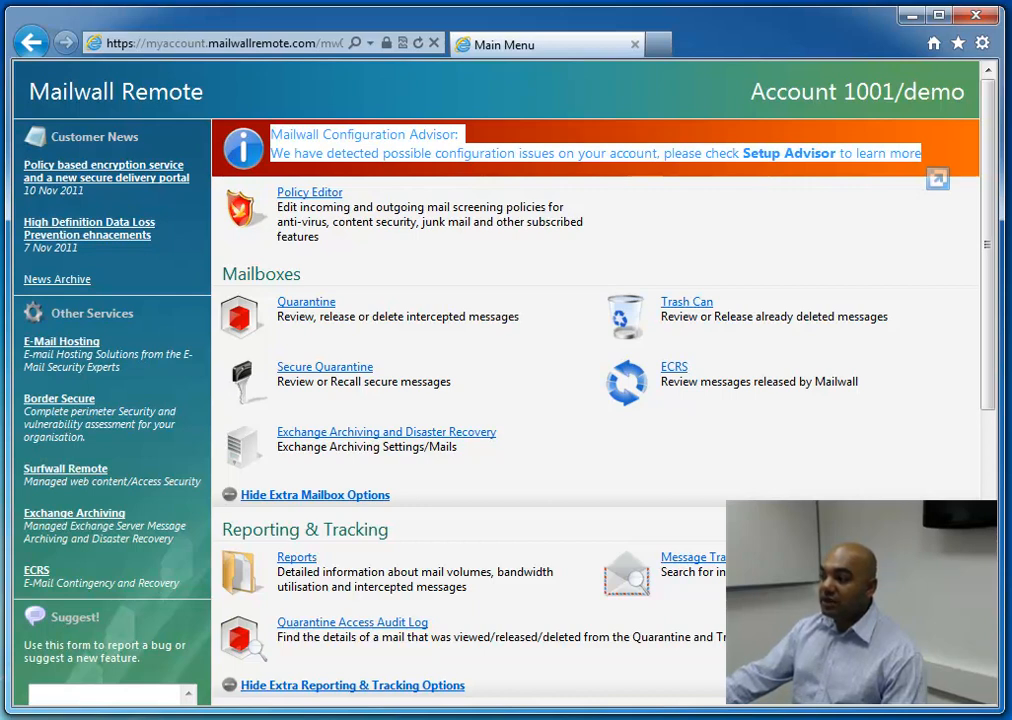
{"action": "left_click", "coordinate": [773, 143]}
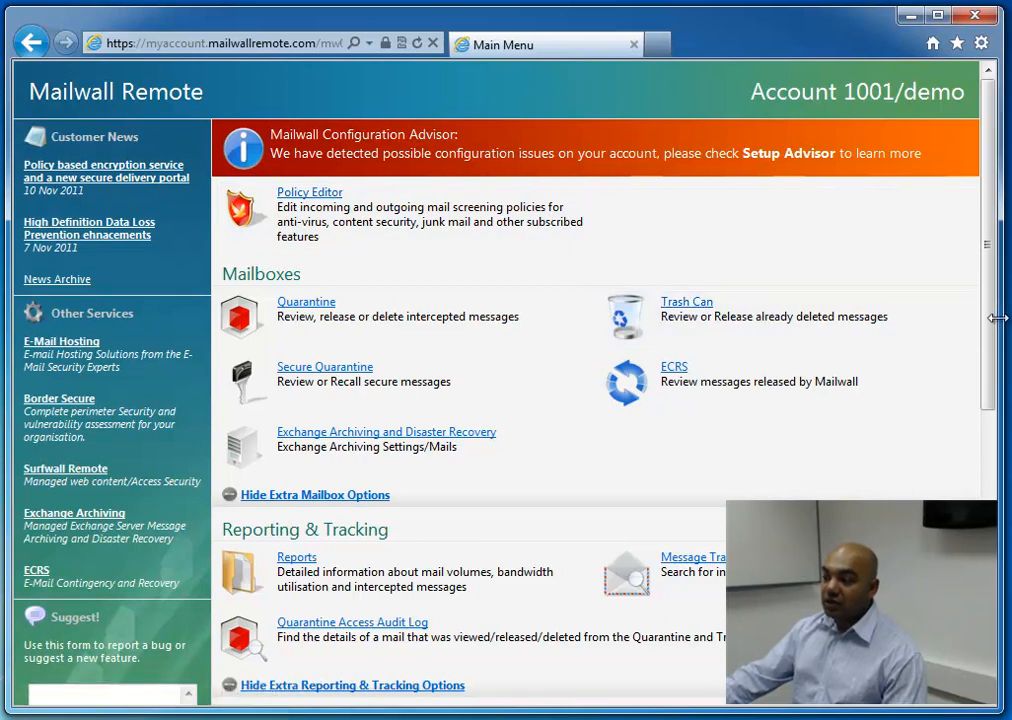
Open the Technical Support page from the main account page and allow all of its content to display
{"action": "scroll", "coordinate": [989, 481], "scroll_direction": "down", "scroll_amount": 4}
{"action": "scroll", "coordinate": [595, 380], "scroll_direction": "down", "scroll_amount": 2}
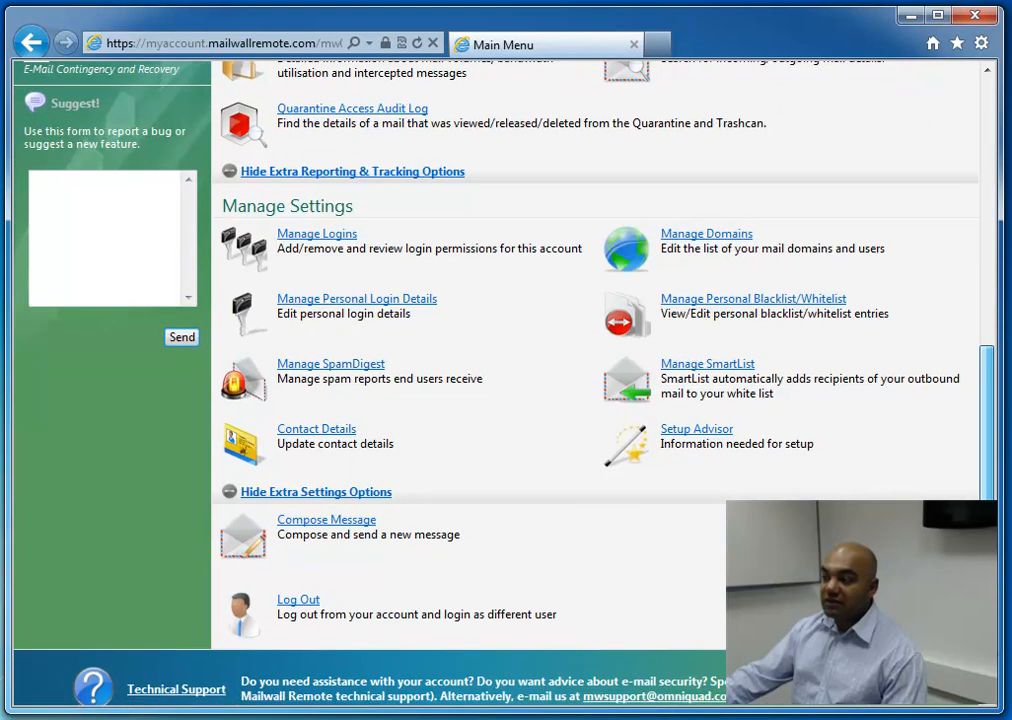
{"action": "scroll", "coordinate": [595, 380], "scroll_direction": "down", "scroll_amount": 1}
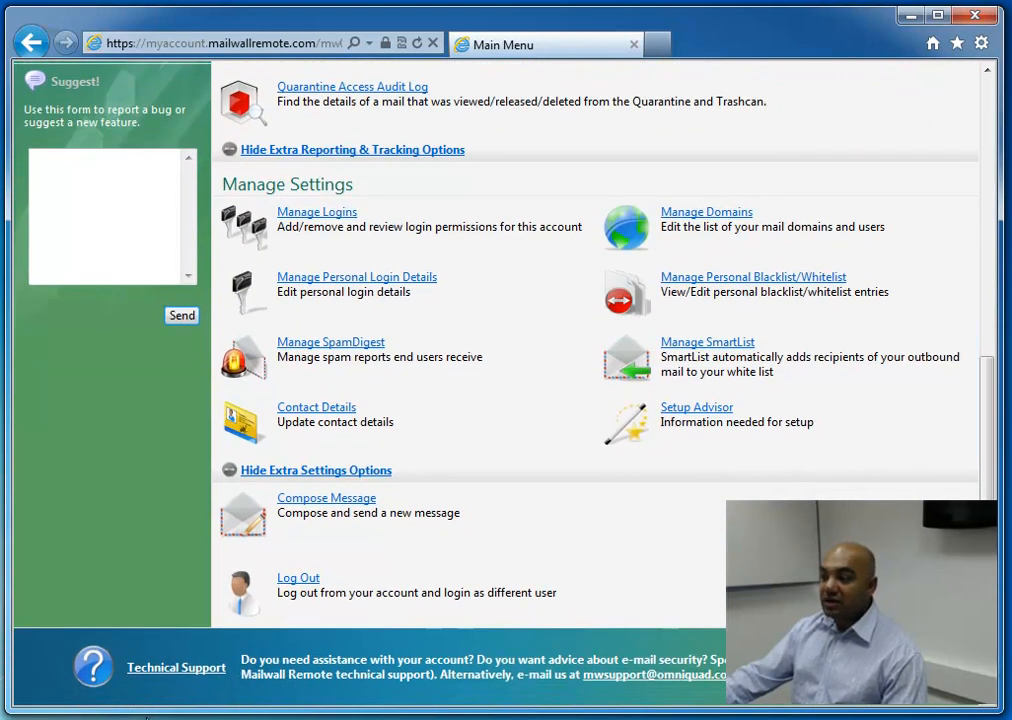
{"action": "left_click", "coordinate": [163, 676]}
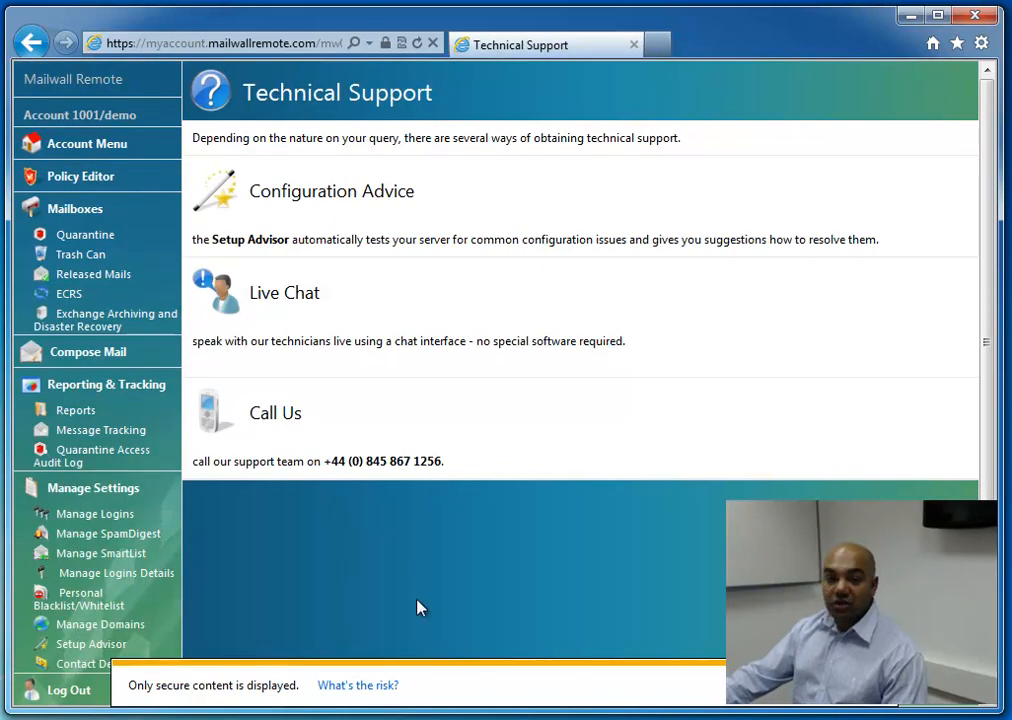
{"action": "left_click", "coordinate": [796, 685]}
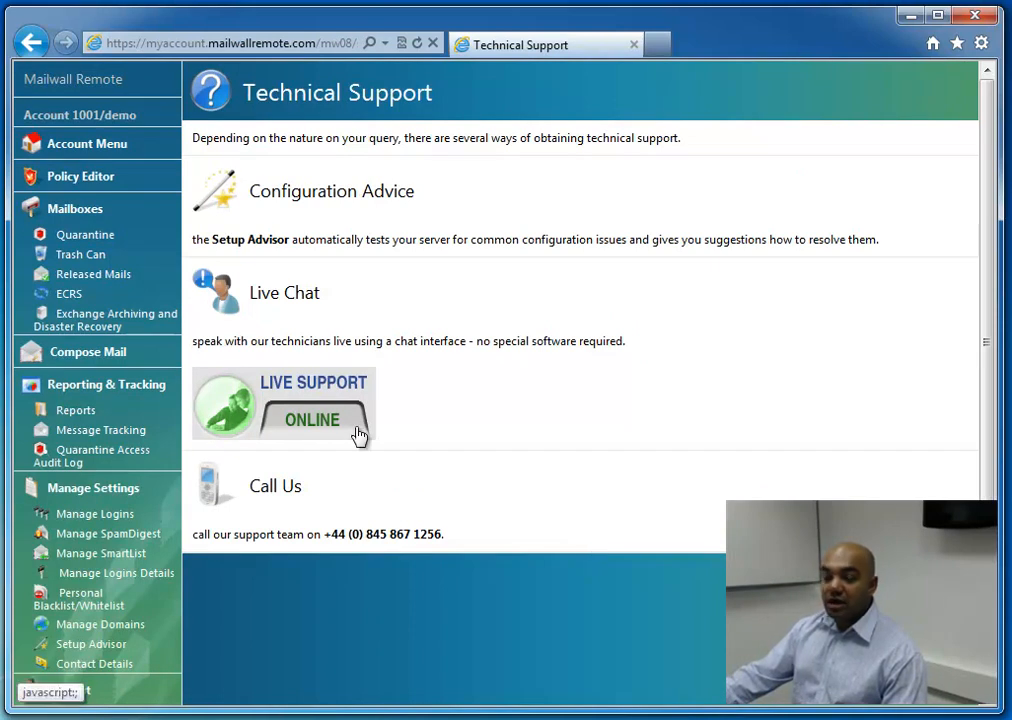
Open the live support chat form, move its window to view the fields, and minimize it
{"action": "left_click", "coordinate": [349, 430]}
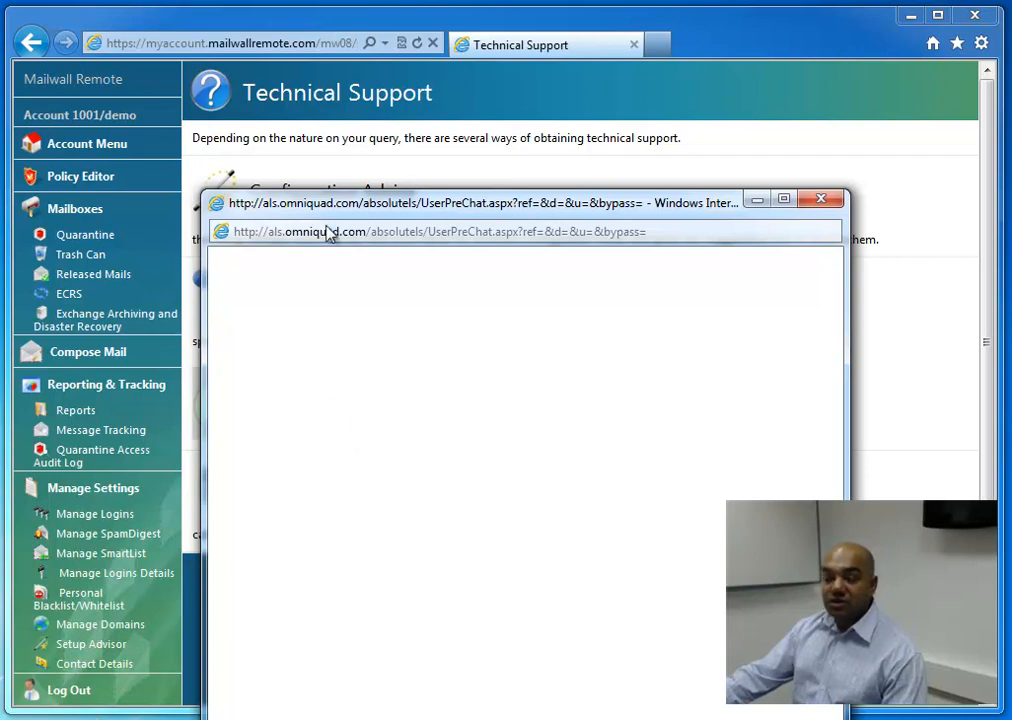
{"action": "left_click_drag", "start_coordinate": [339, 208], "coordinate": [414, 148]}
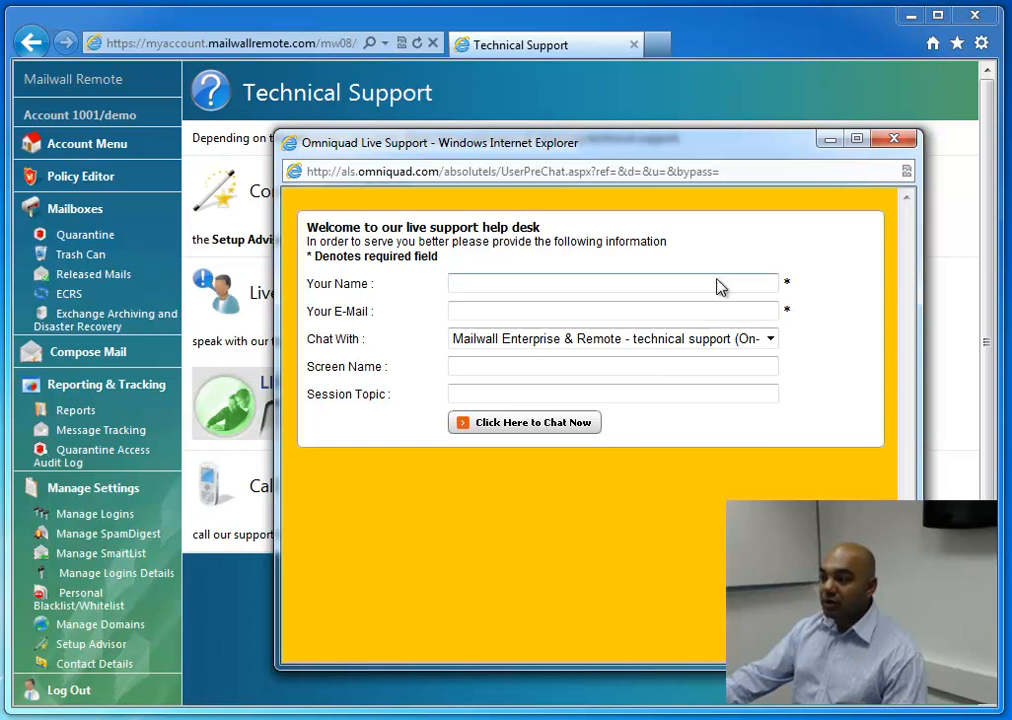
{"action": "left_click", "coordinate": [829, 141]}
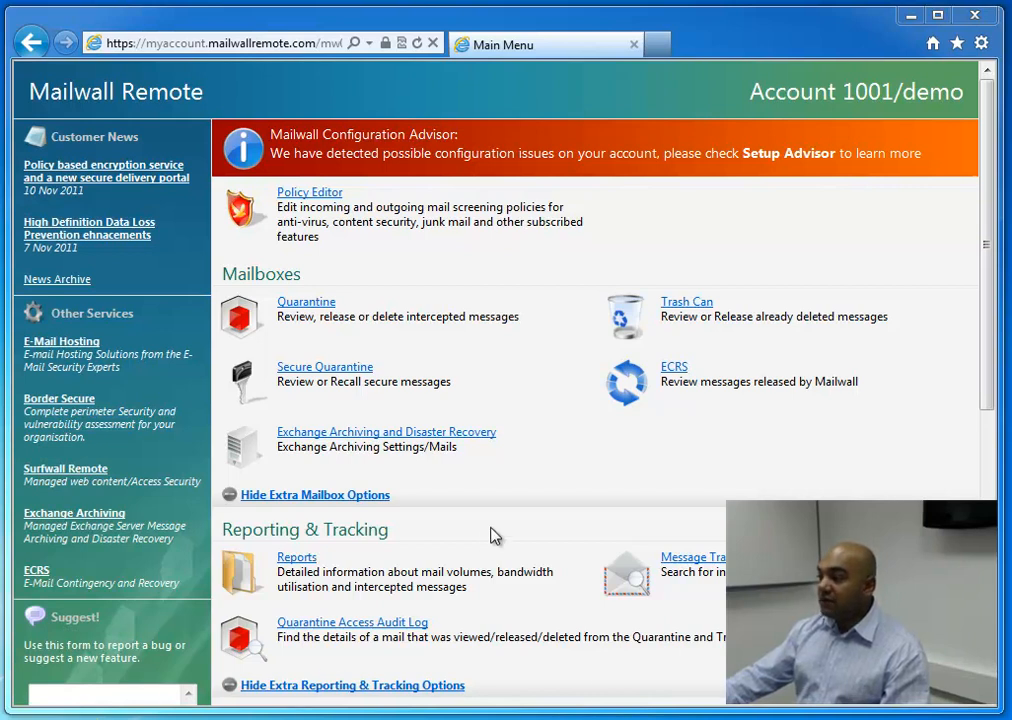
Open the Virus rule from the Policy Editor and examine its conditions, initial action, final action and traffic control settings
{"action": "left_click", "coordinate": [341, 227]}
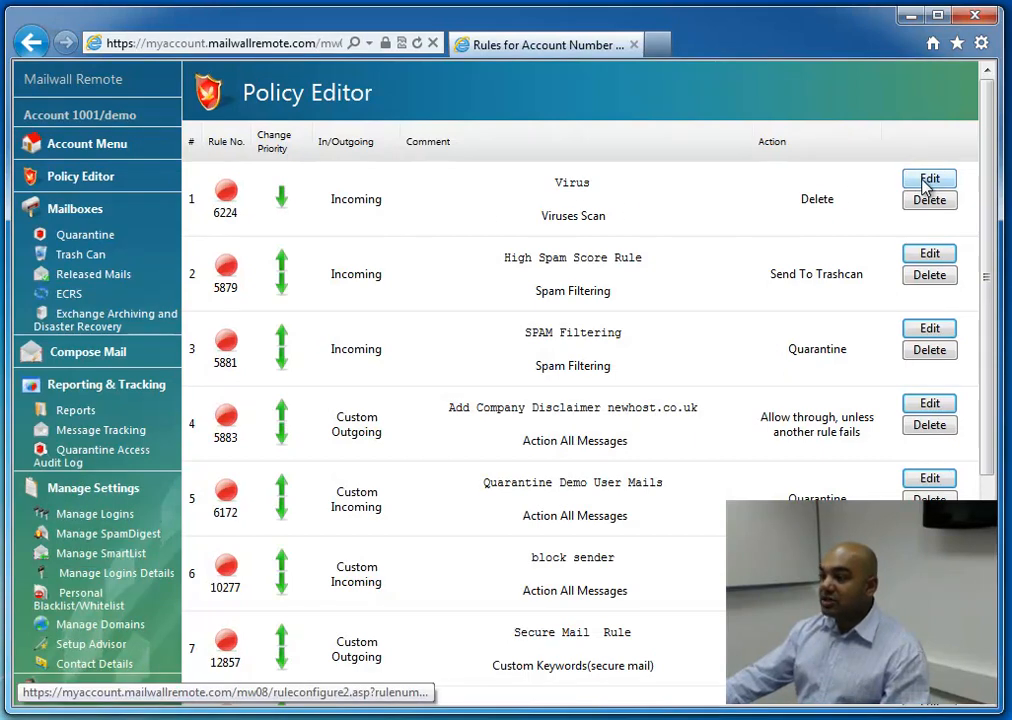
{"action": "left_click", "coordinate": [928, 181]}
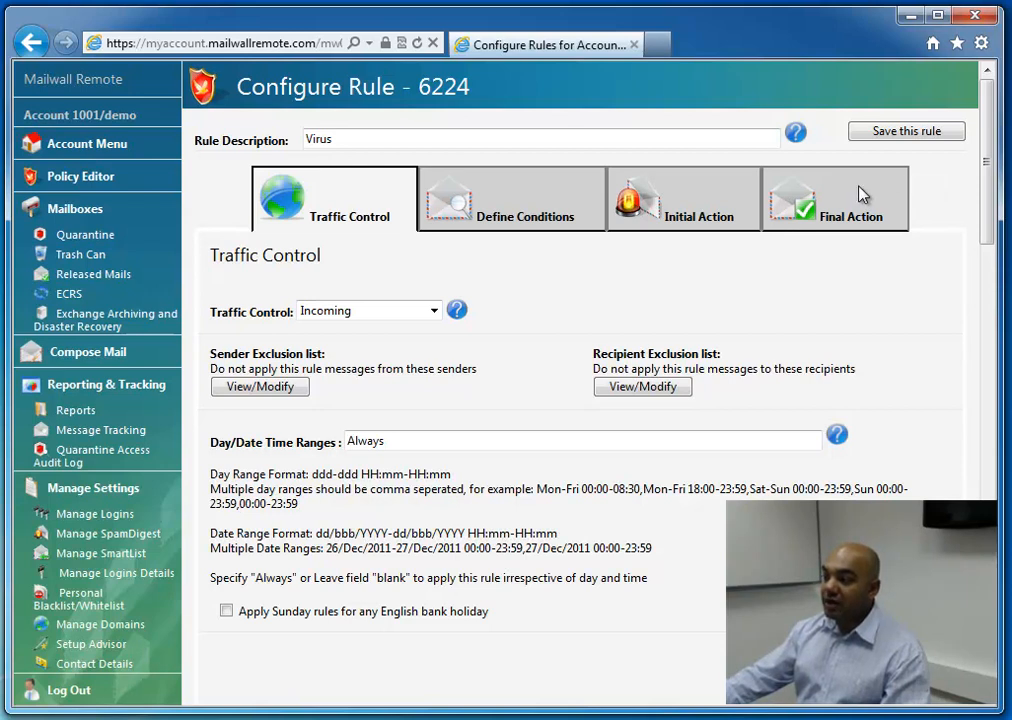
{"action": "left_click", "coordinate": [524, 203]}
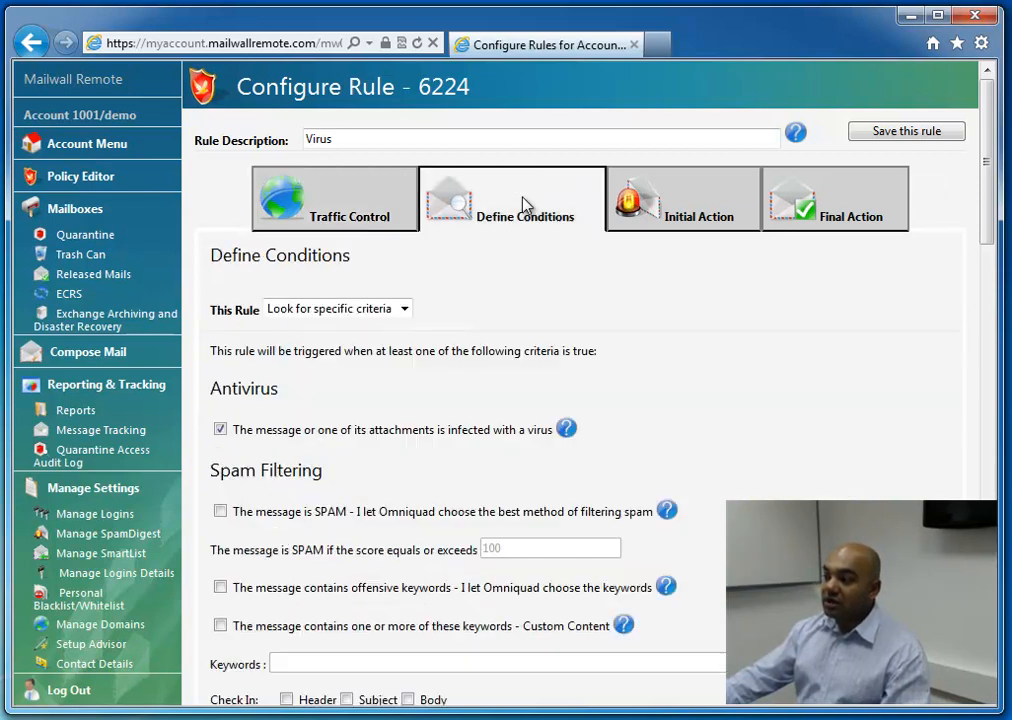
{"action": "mouse_move", "coordinate": [982, 222]}
{"action": "left_mouse_down"}
{"action": "mouse_move", "coordinate": [988, 284]}
{"action": "mouse_move", "coordinate": [974, 367]}
{"action": "mouse_move", "coordinate": [967, 212]}
{"action": "mouse_move", "coordinate": [987, 210]}
{"action": "mouse_move", "coordinate": [983, 292]}
{"action": "mouse_move", "coordinate": [980, 202]}
{"action": "left_mouse_up"}
{"action": "left_click", "coordinate": [716, 172]}
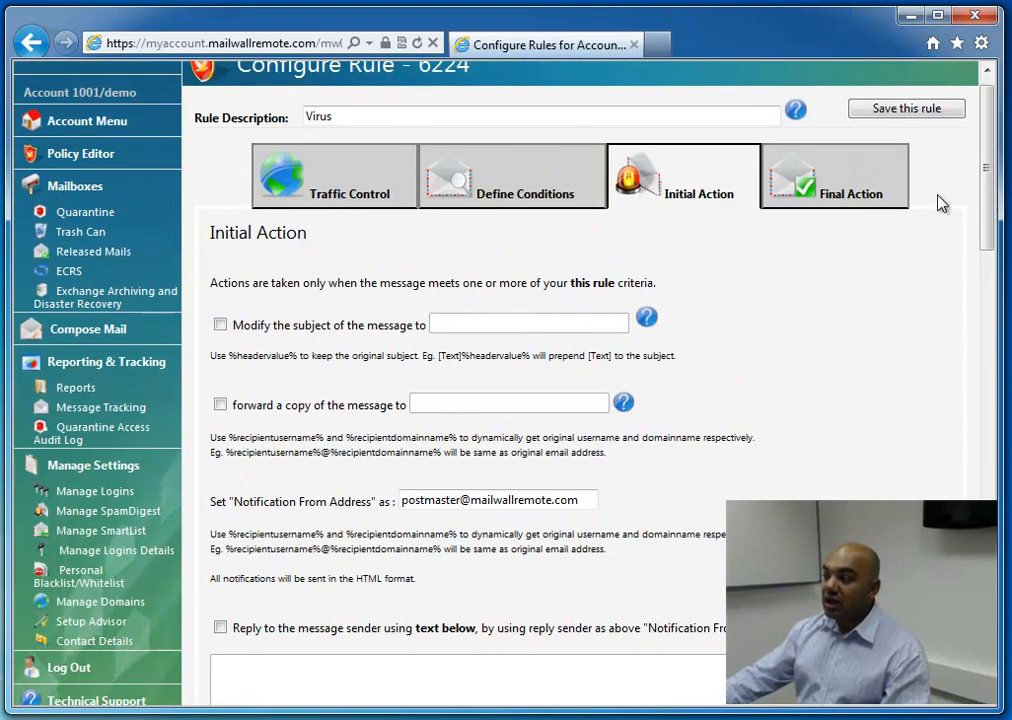
{"action": "left_click", "coordinate": [886, 197]}
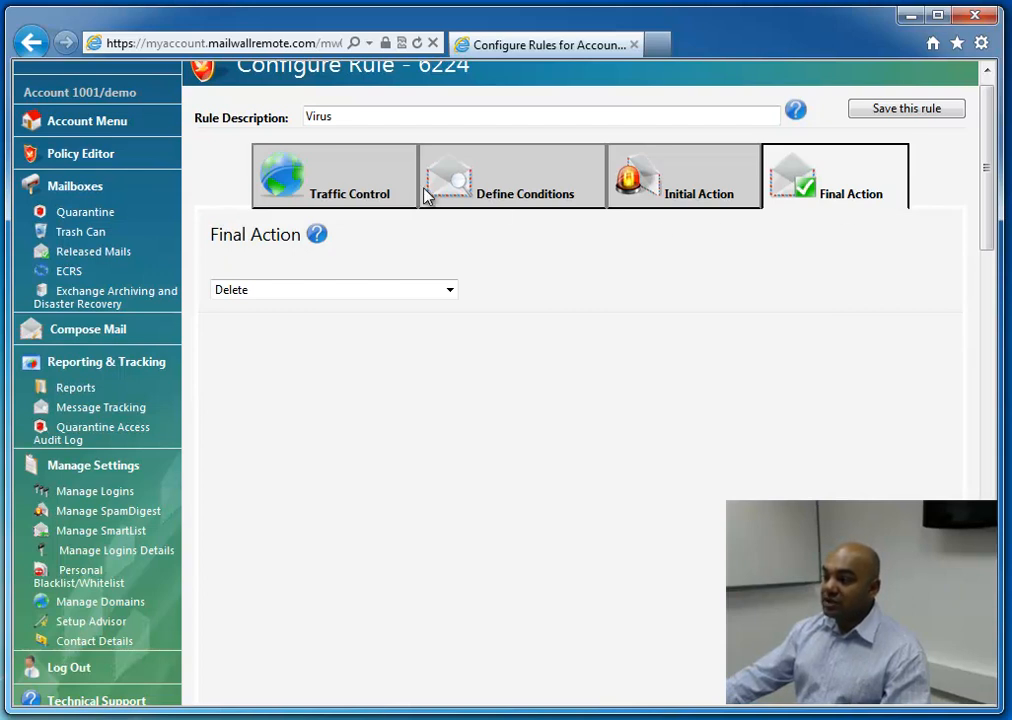
{"action": "left_click", "coordinate": [362, 186]}
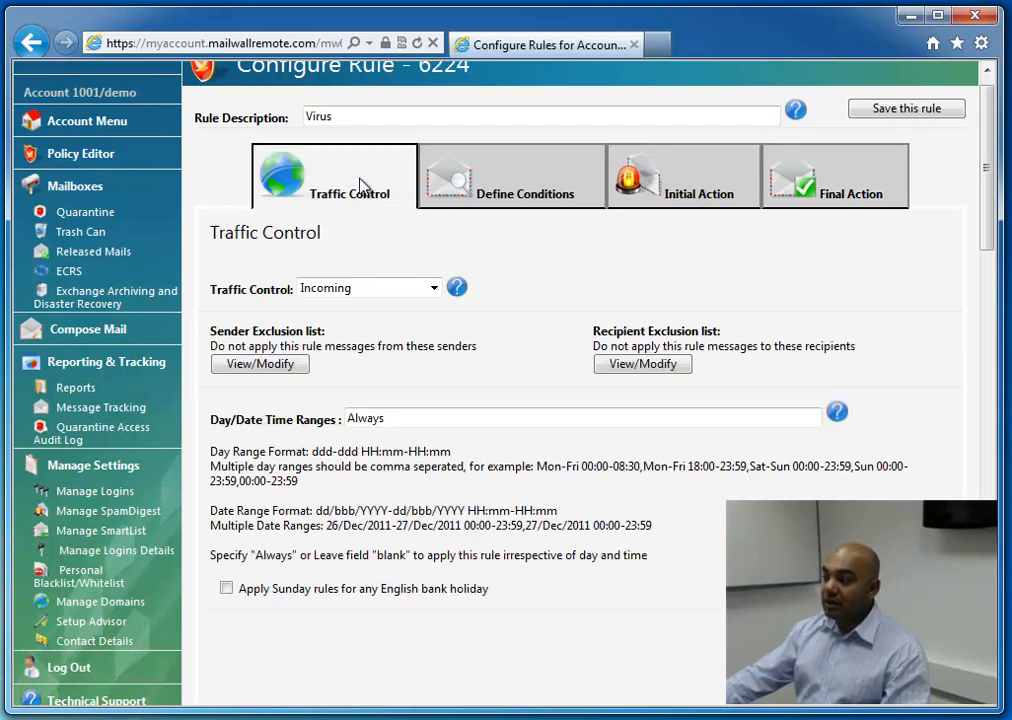
Switch the rule's traffic control to Incoming(Custom) and accept resetting its associated domains and addresses
{"action": "left_click", "coordinate": [357, 288]}
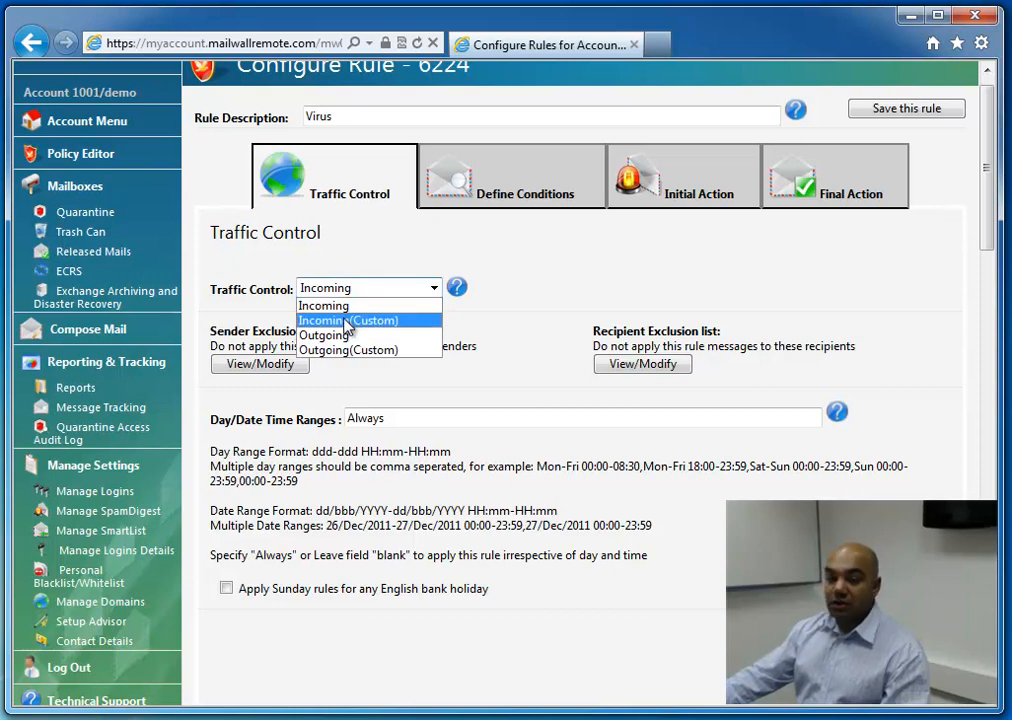
{"action": "left_click", "coordinate": [347, 321]}
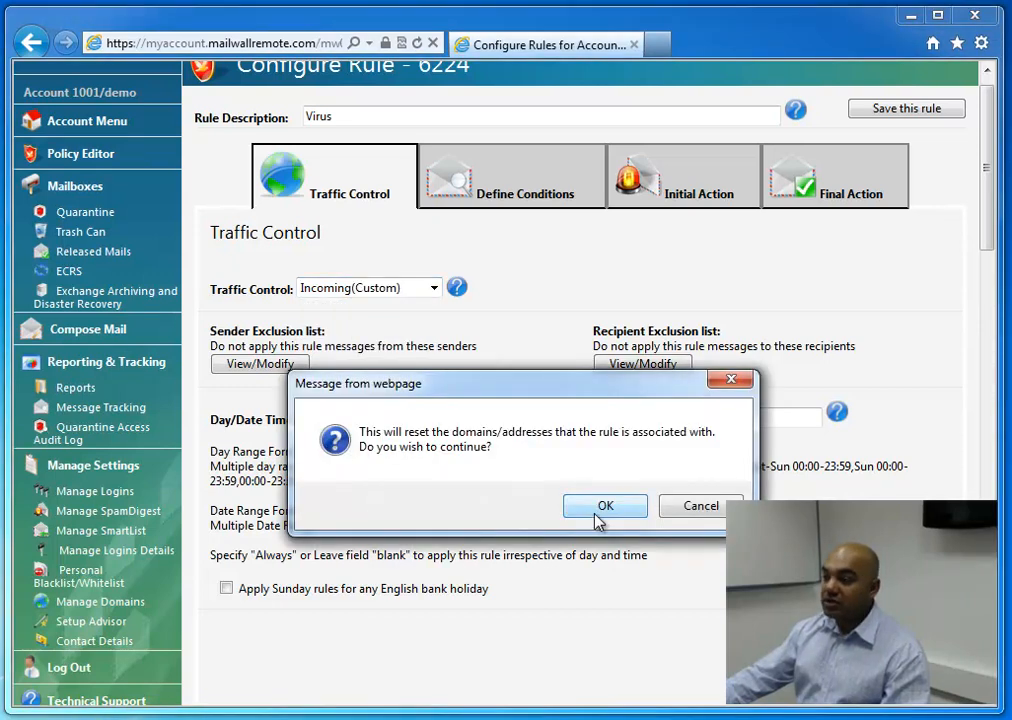
{"action": "left_click", "coordinate": [600, 510]}
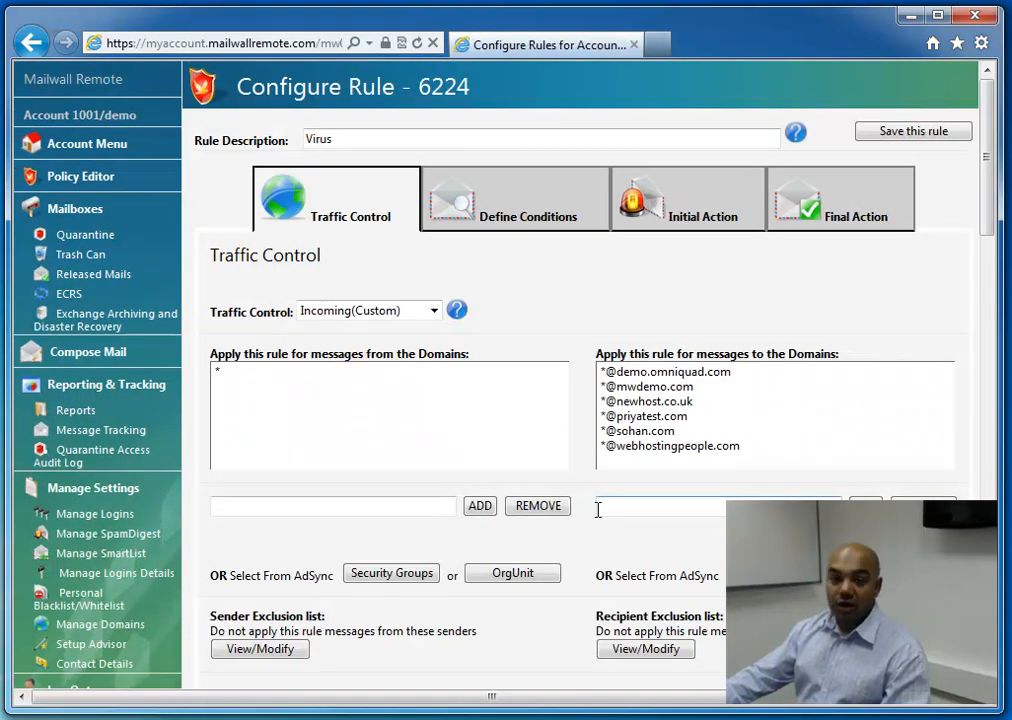
Return the rule's traffic control to Incoming and accept resetting its associated domains and addresses
{"action": "left_click", "coordinate": [399, 321]}
{"action": "left_click", "coordinate": [384, 331]}
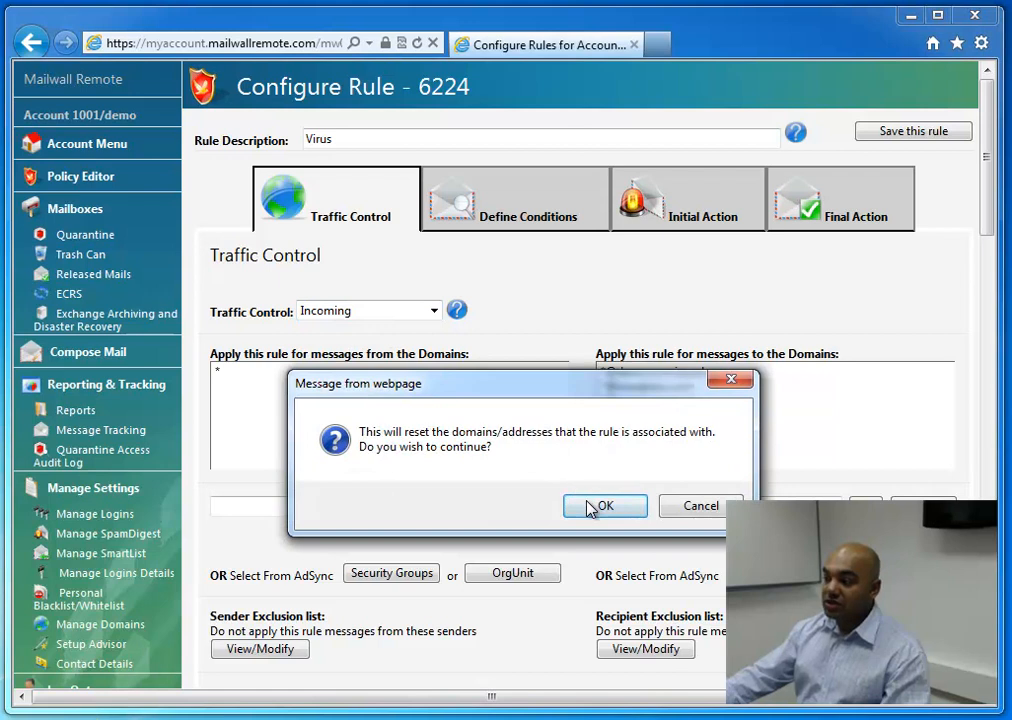
{"action": "left_click", "coordinate": [603, 506]}
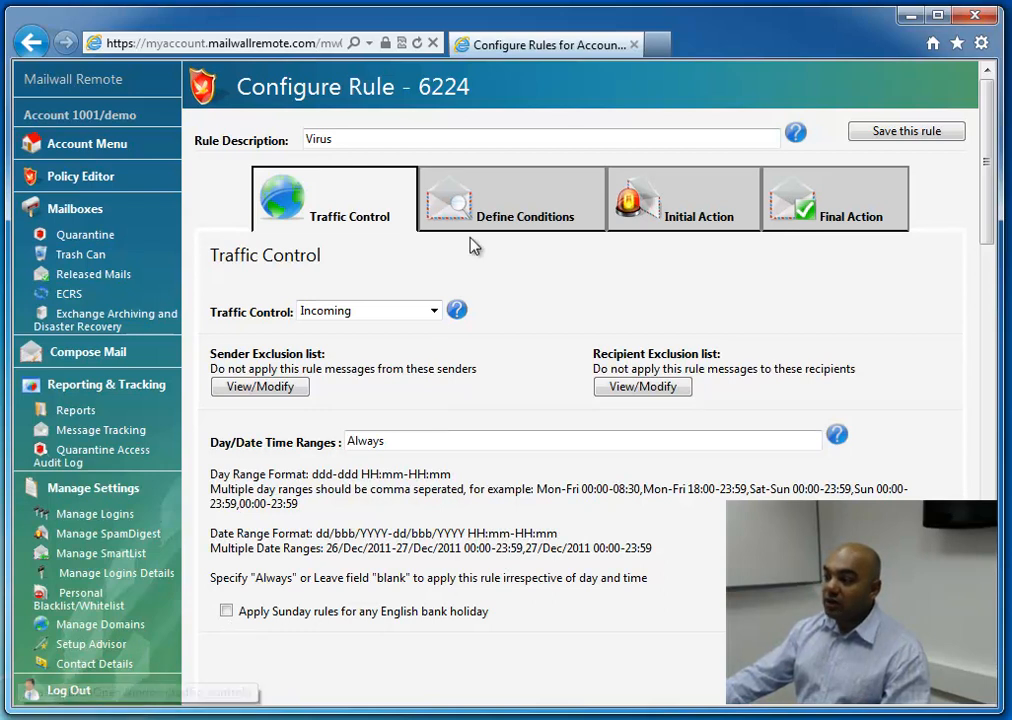
Examine the Virus rule's condition settings, including the rule trigger options, the antivirus condition's help and the spam filtering criteria
{"action": "left_click", "coordinate": [486, 208]}
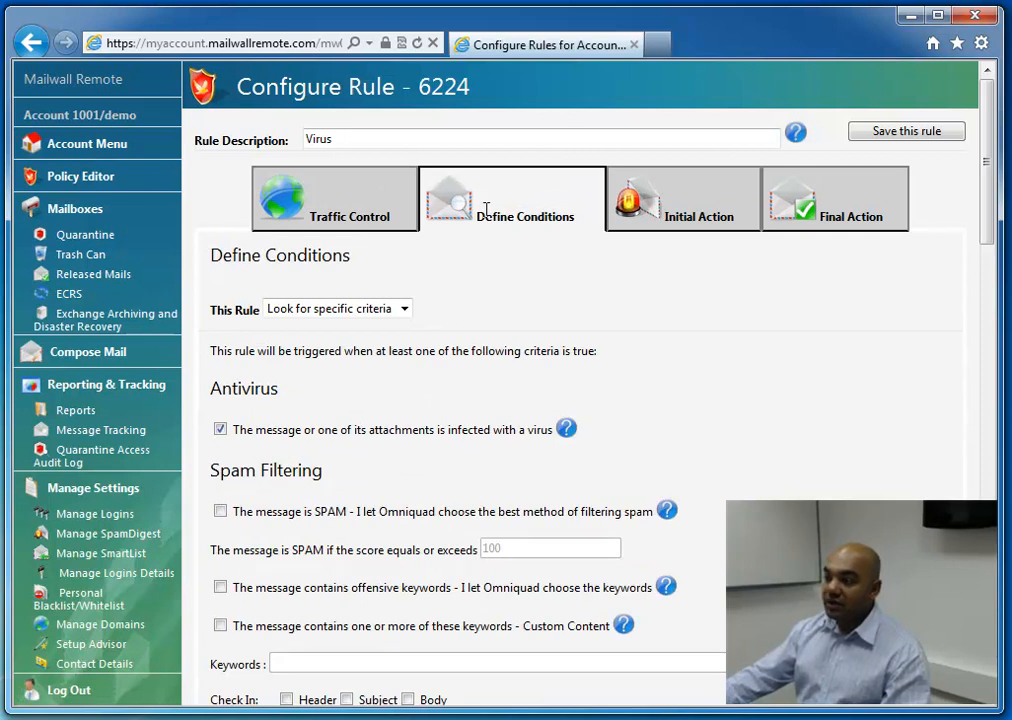
{"action": "left_click", "coordinate": [405, 309]}
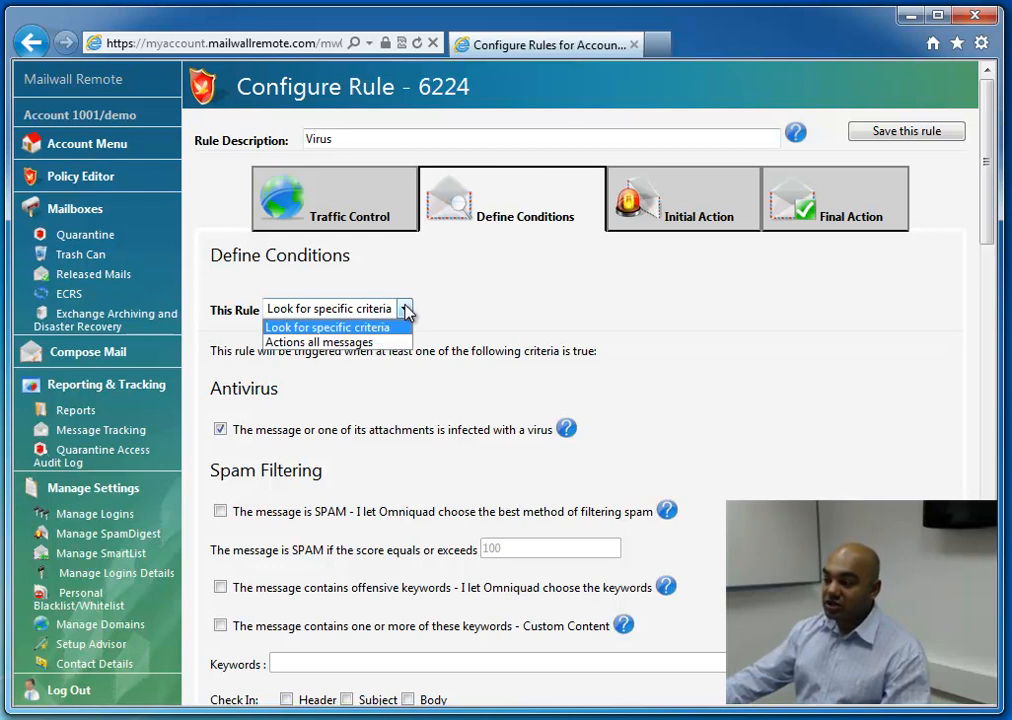
{"action": "left_click", "coordinate": [489, 317]}
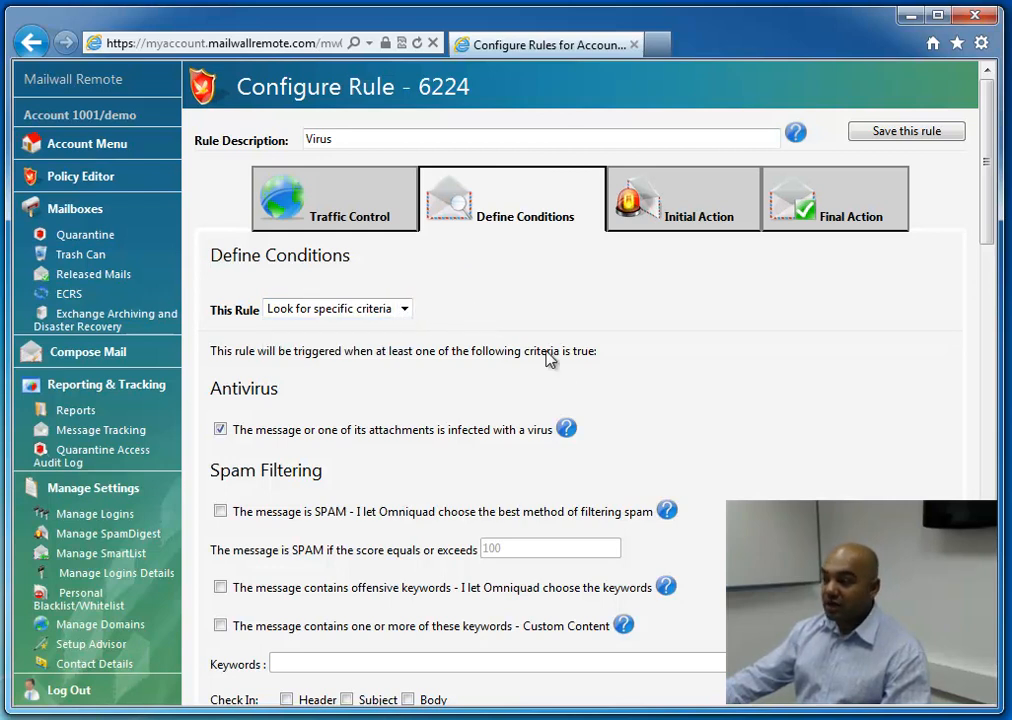
{"action": "left_click", "coordinate": [567, 429]}
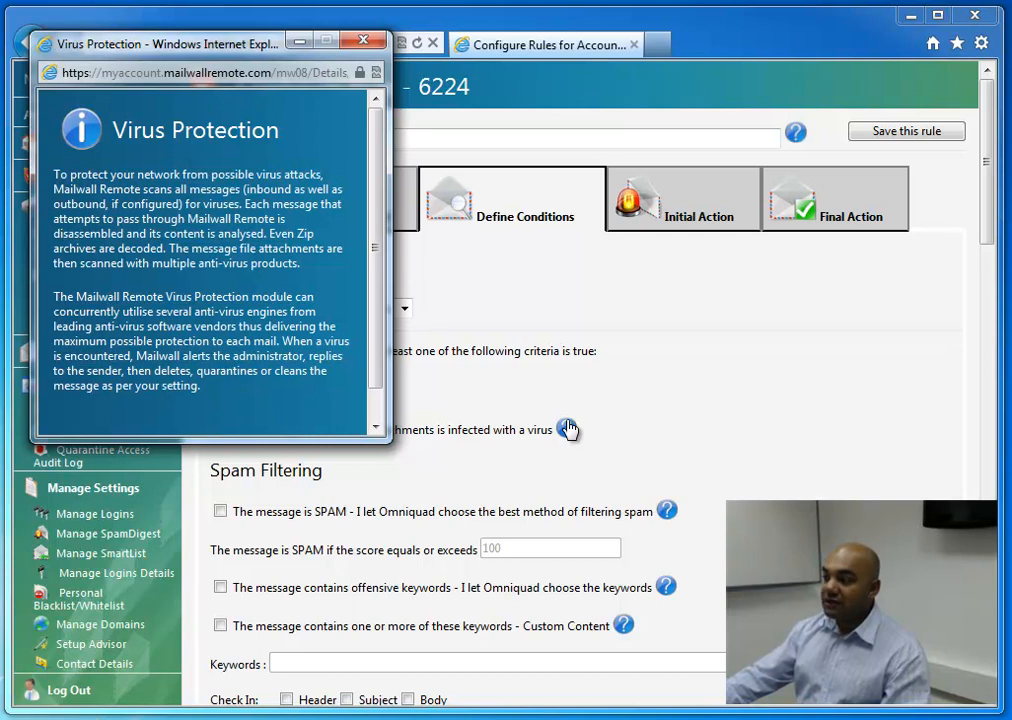
{"action": "left_click", "coordinate": [988, 216]}
{"action": "left_click_drag", "start_coordinate": [988, 216], "coordinate": [998, 290]}
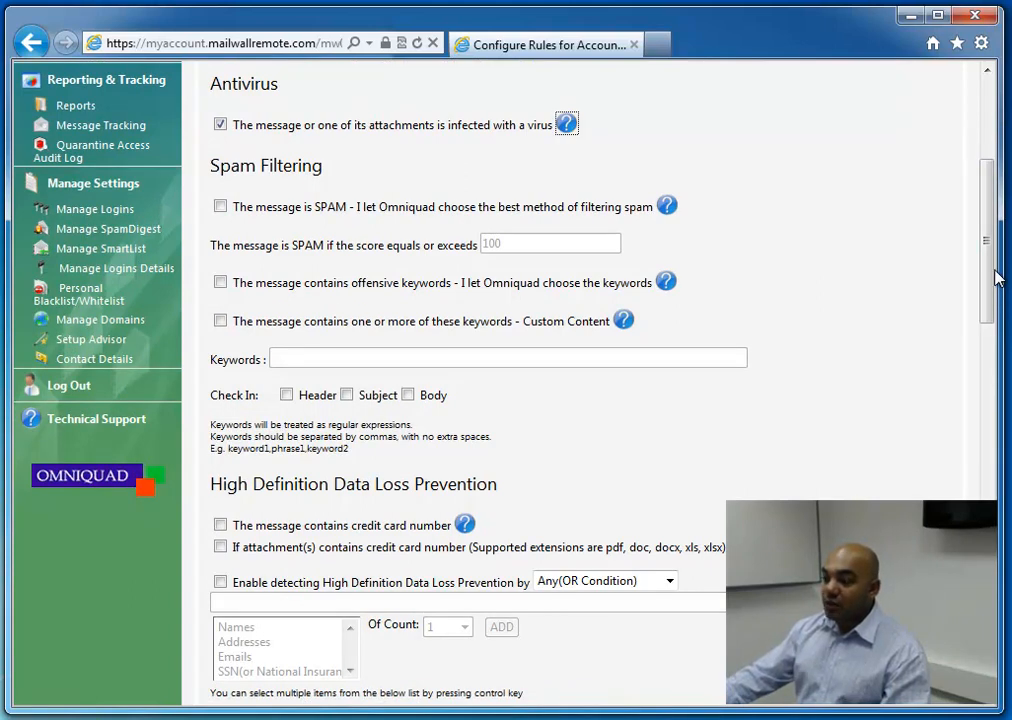
{"action": "left_click_drag", "start_coordinate": [988, 264], "coordinate": [985, 277]}
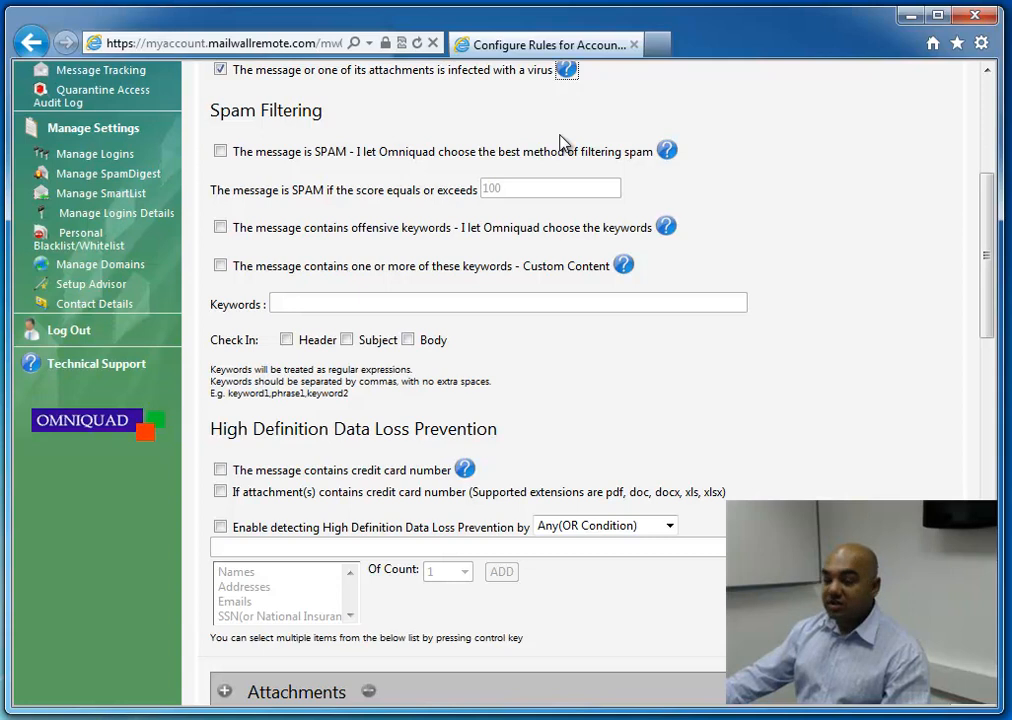
Enter the custom content keyword "confidential" with checks in Header, Subject and Body, leaving the keyword condition itself disabled
{"action": "left_click", "coordinate": [287, 340]}
{"action": "left_click", "coordinate": [346, 340]}
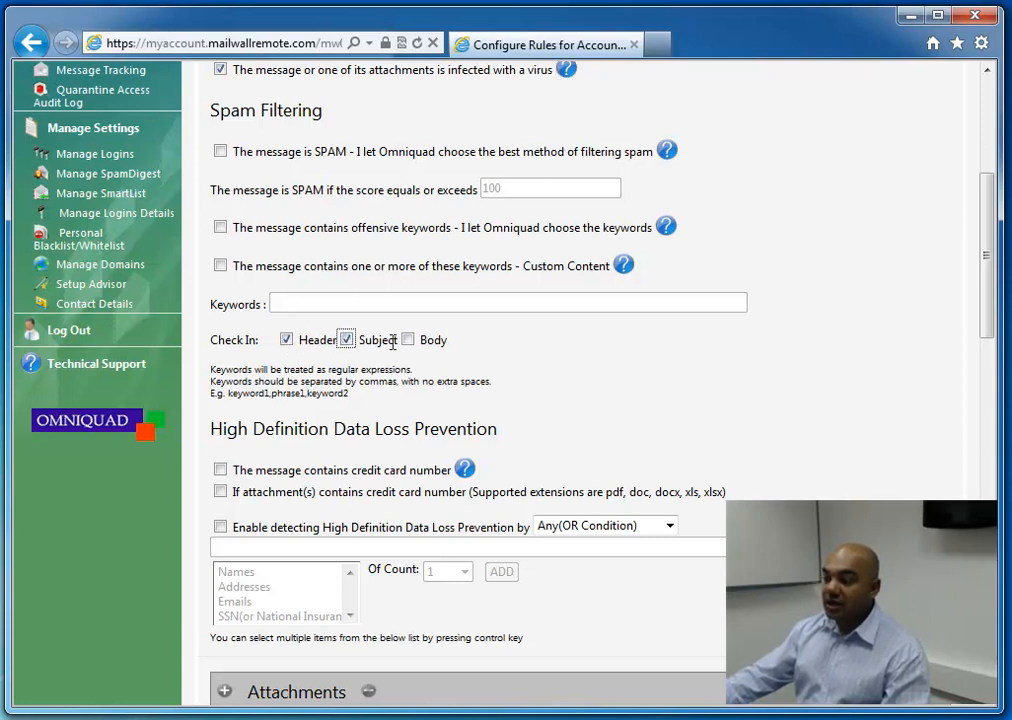
{"action": "left_click", "coordinate": [408, 341]}
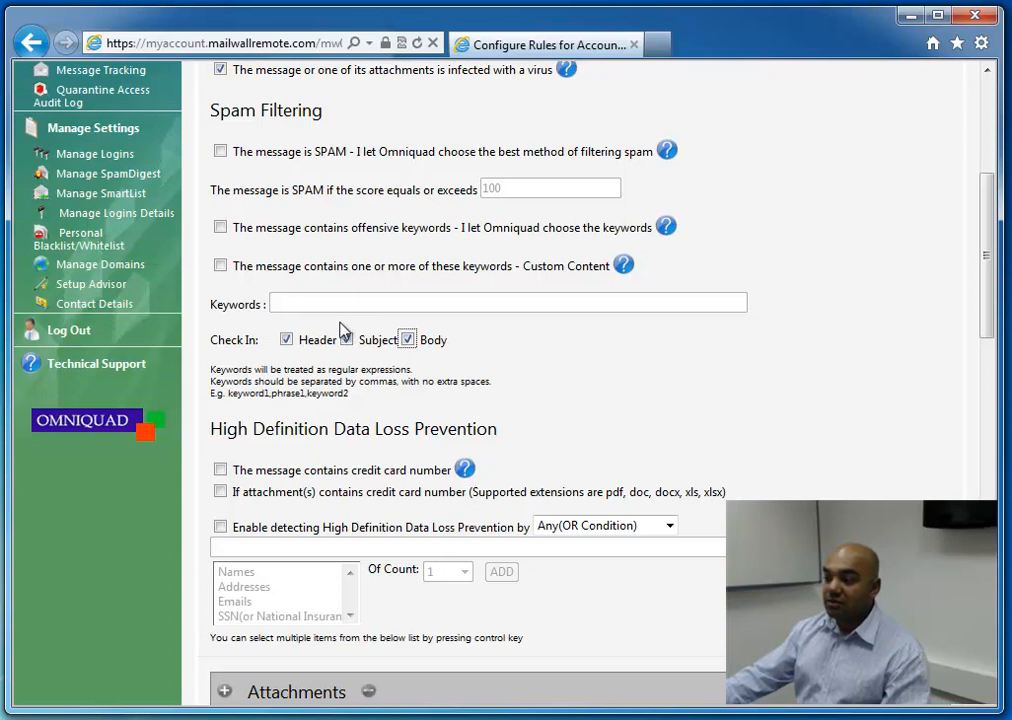
{"action": "left_click", "coordinate": [221, 266]}
{"action": "left_click", "coordinate": [293, 297]}
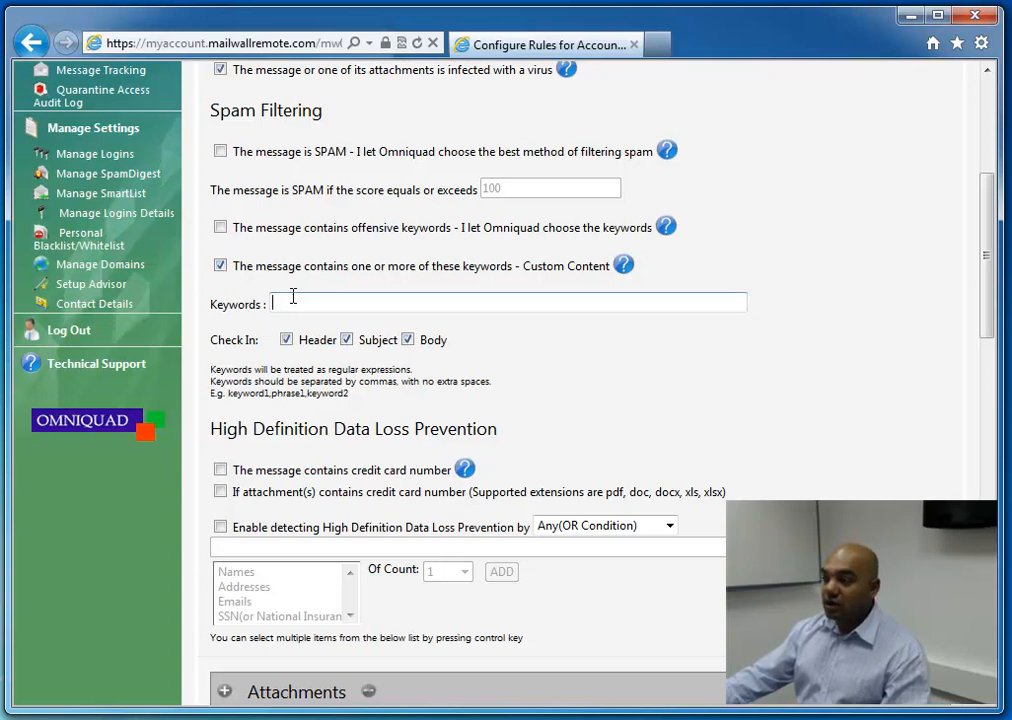
{"action": "type", "text": "confidential"}
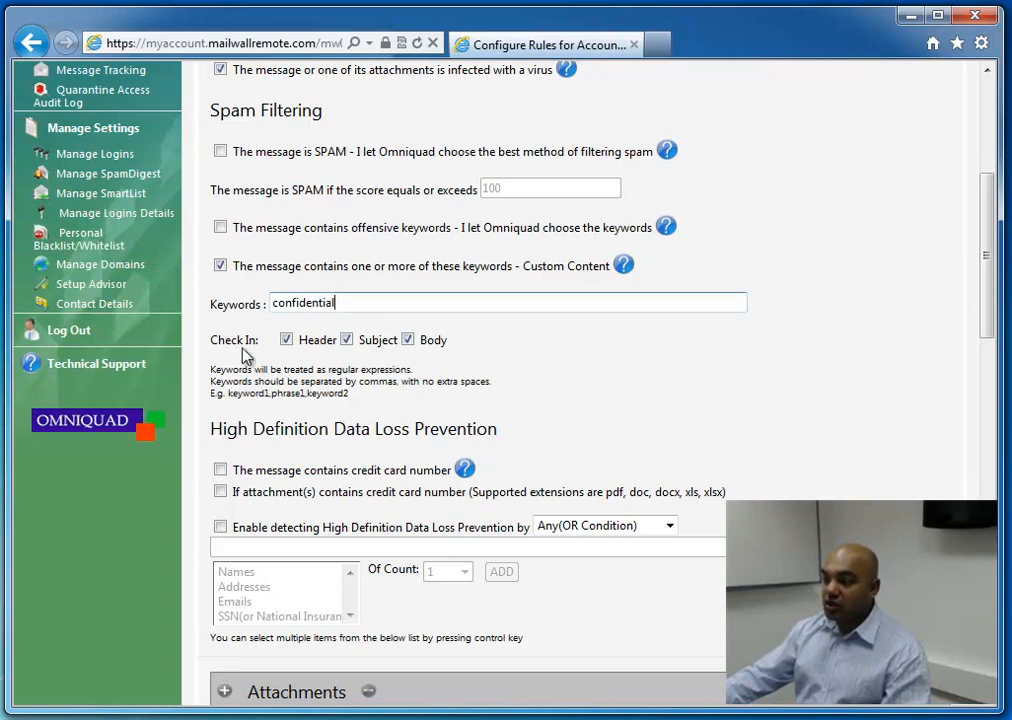
{"action": "left_click", "coordinate": [220, 265]}
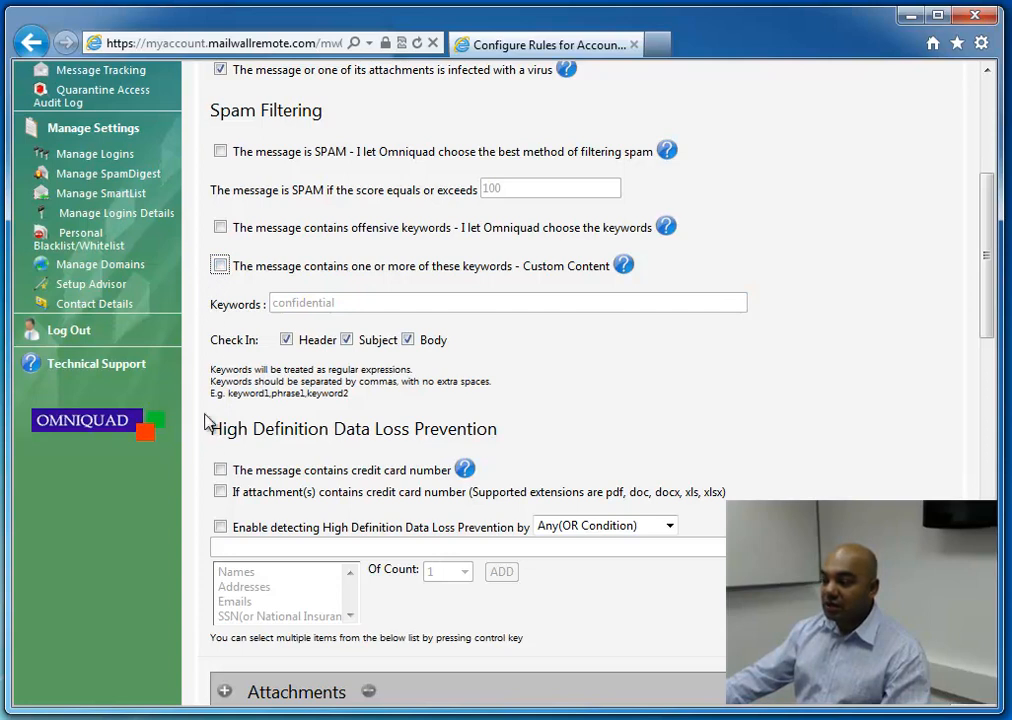
Try enabling the condition for messages that contain a credit card number, and clear it again
{"action": "left_click", "coordinate": [220, 469]}
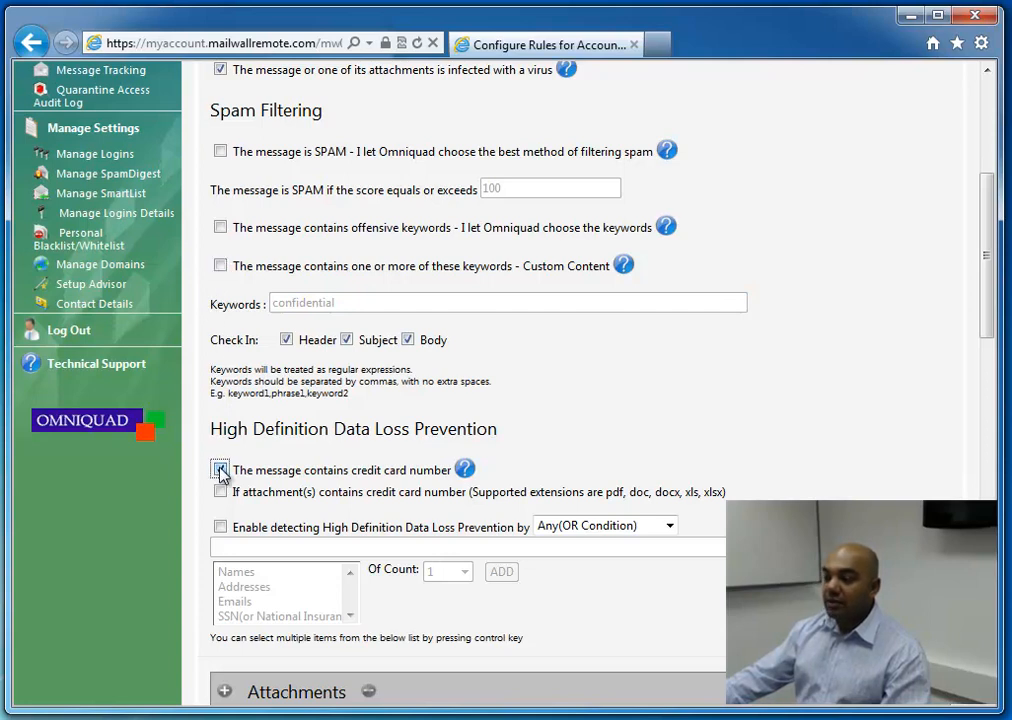
{"action": "left_click_drag", "start_coordinate": [983, 320], "coordinate": [987, 409]}
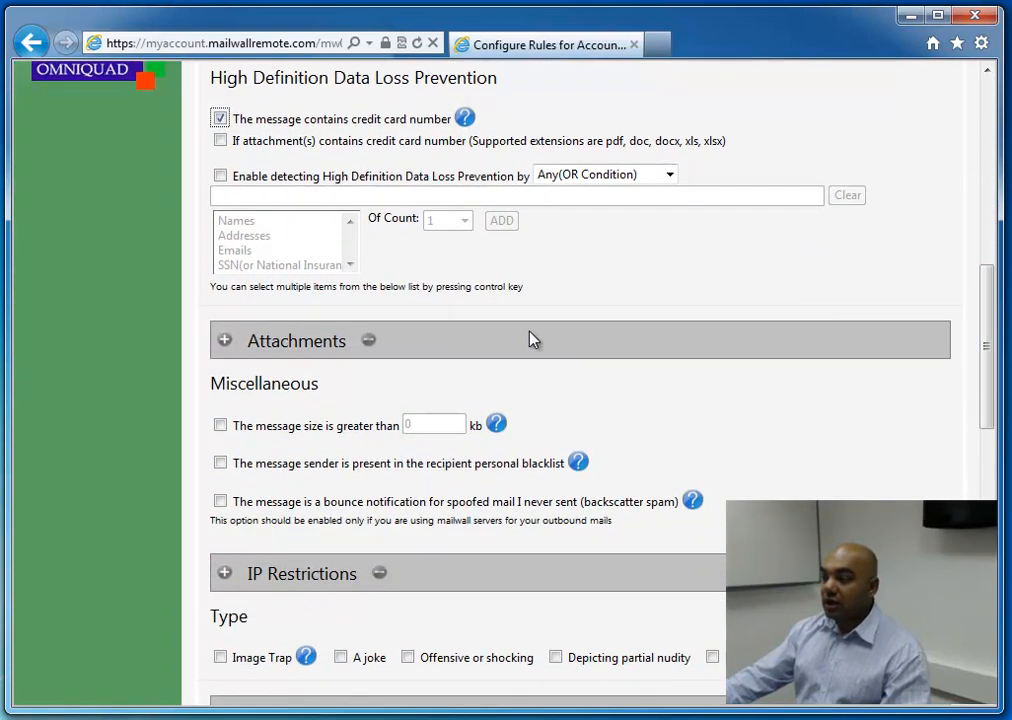
{"action": "left_click", "coordinate": [220, 118]}
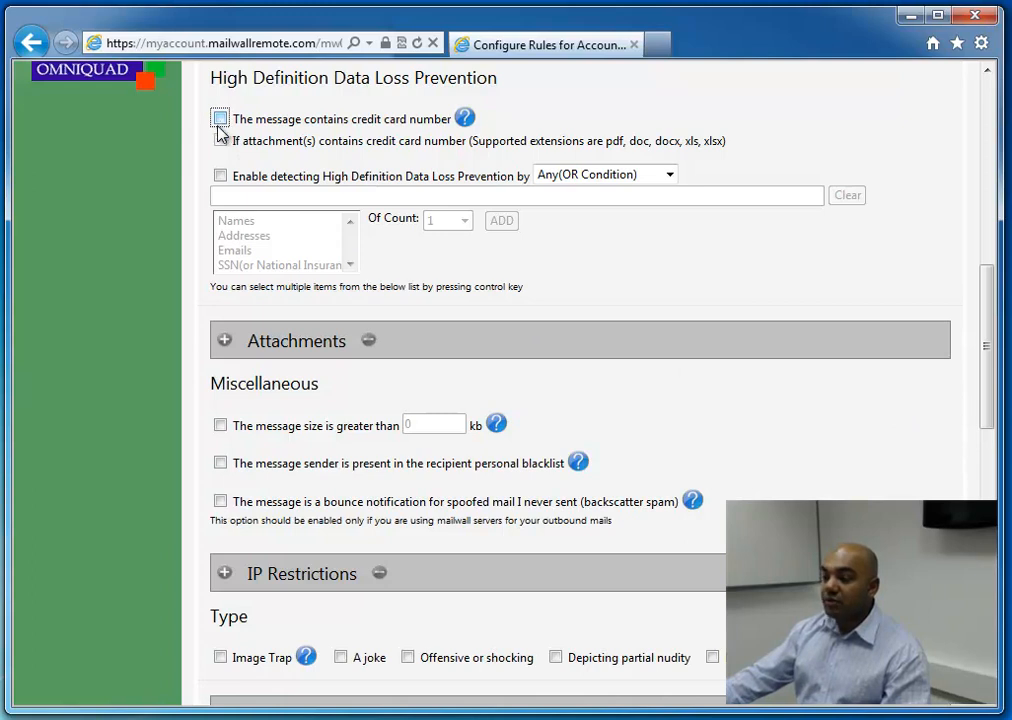
Enable High Definition Data Loss Prevention detection and add a Names and Emails criterion with a count of 500
{"action": "left_click", "coordinate": [220, 178]}
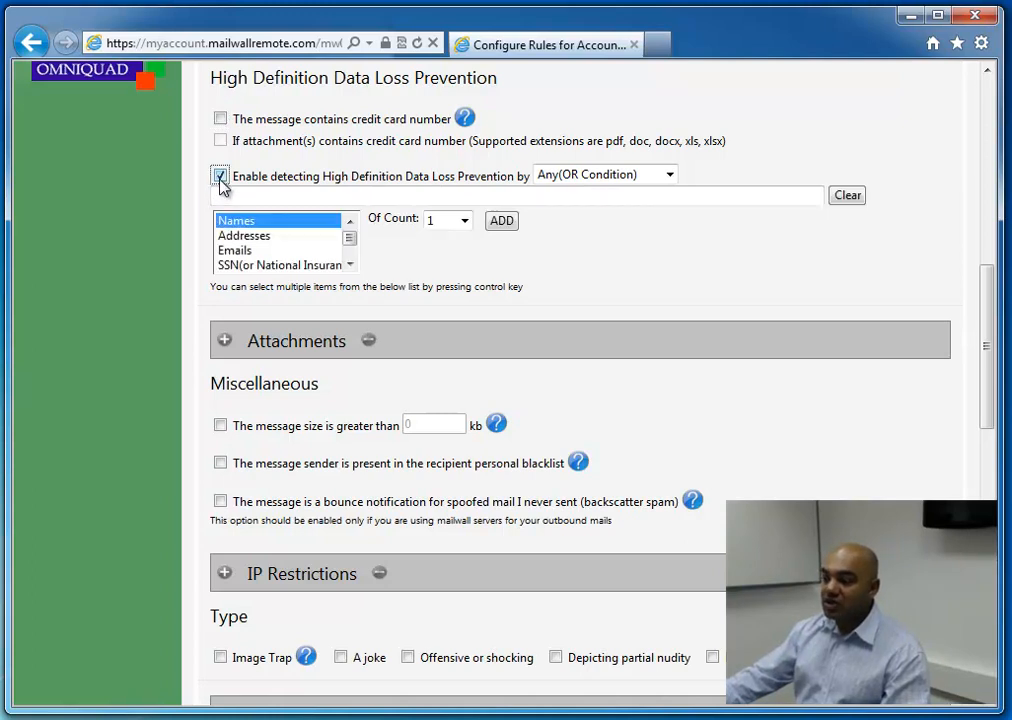
{"action": "left_click", "coordinate": [463, 221]}
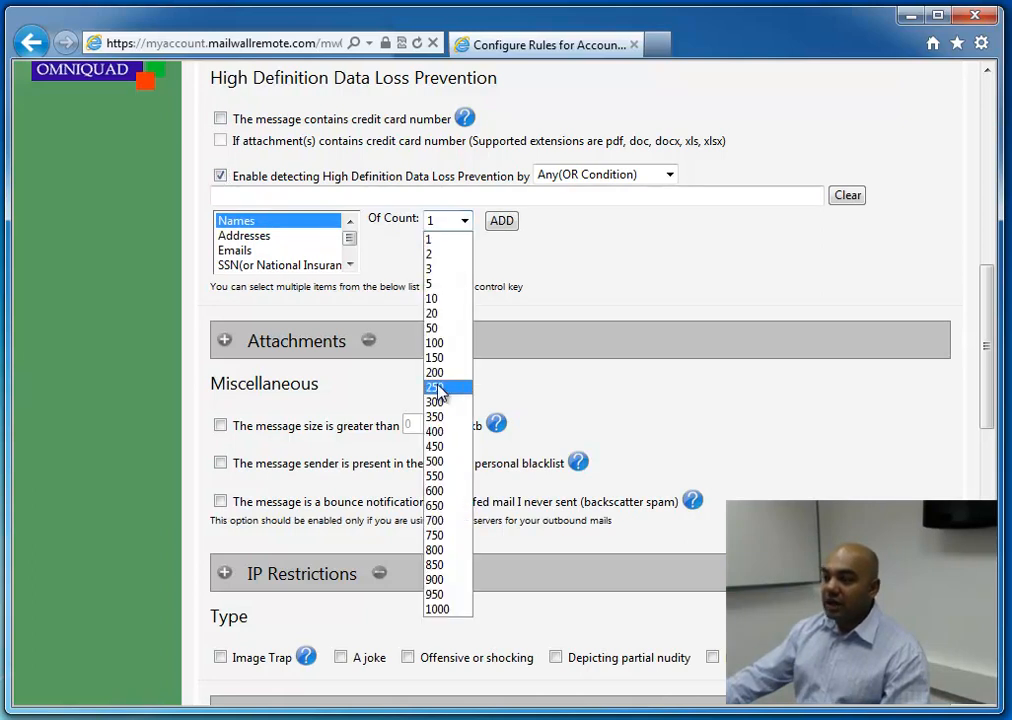
{"action": "left_click", "coordinate": [440, 461]}
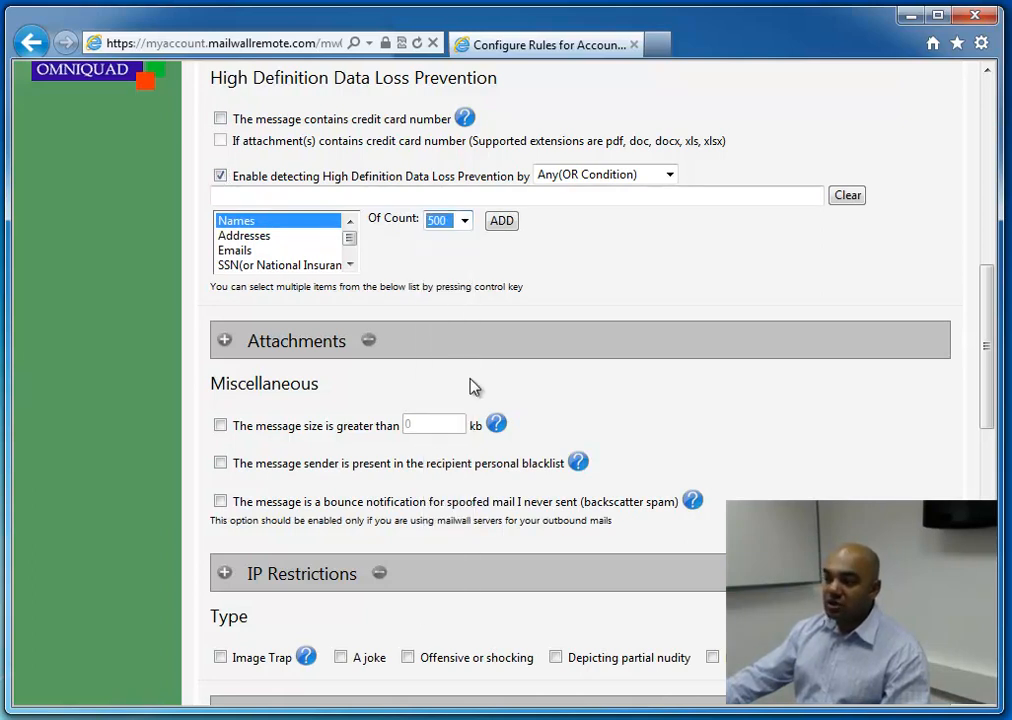
{"action": "left_click", "coordinate": [244, 251], "text": "ctrl"}
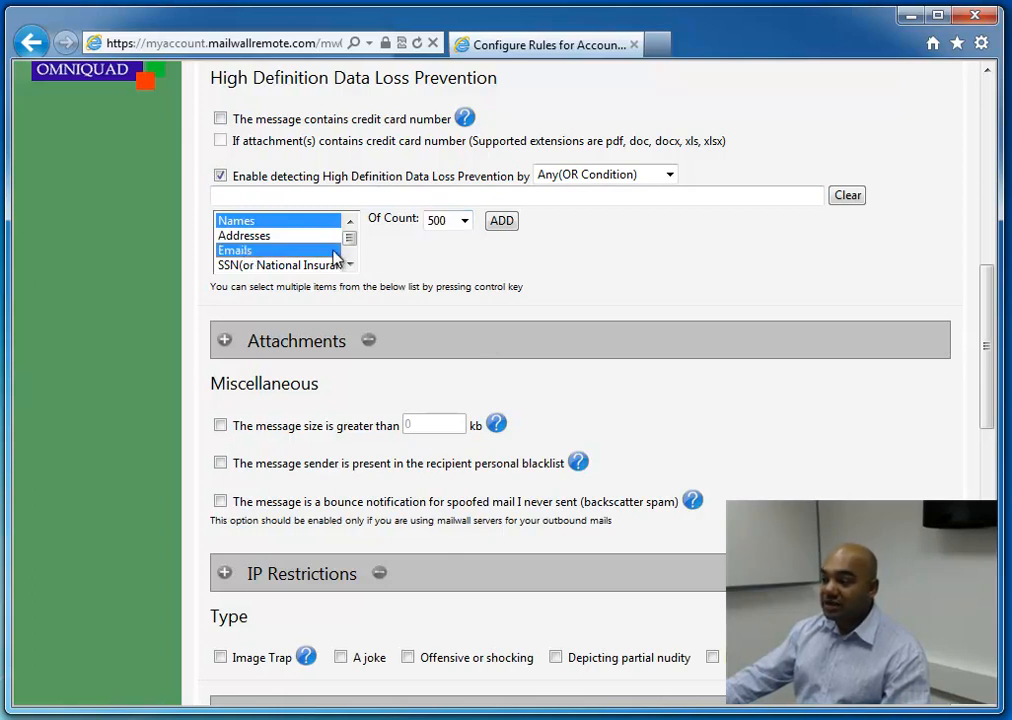
{"action": "left_click", "coordinate": [500, 223]}
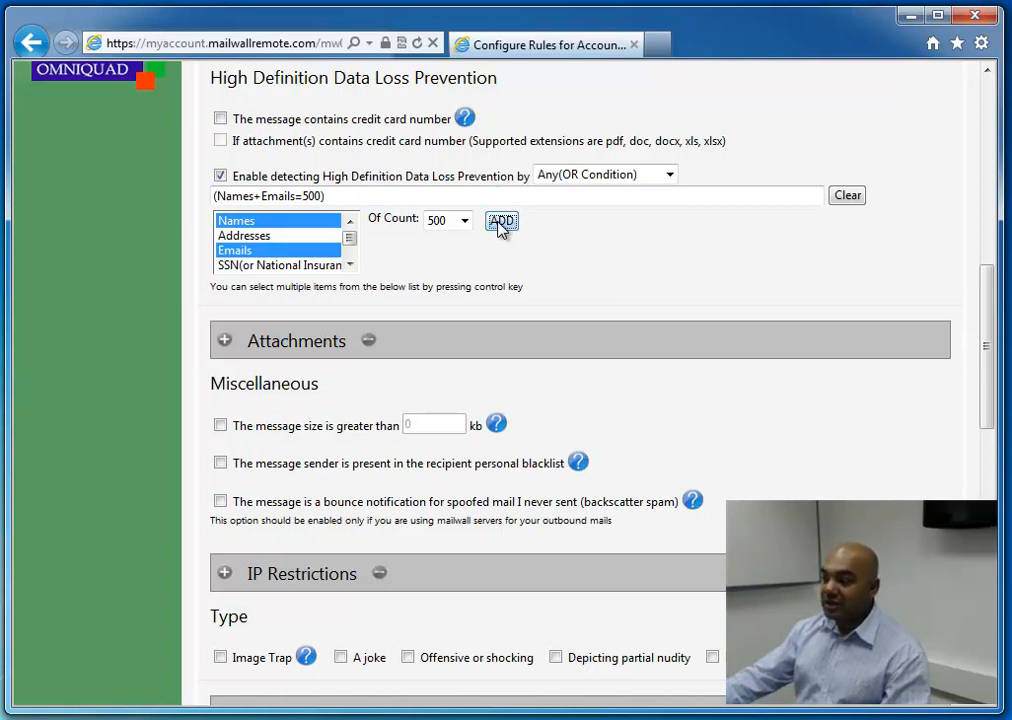
{"action": "left_click", "coordinate": [350, 265]}
{"action": "left_click", "coordinate": [351, 266]}
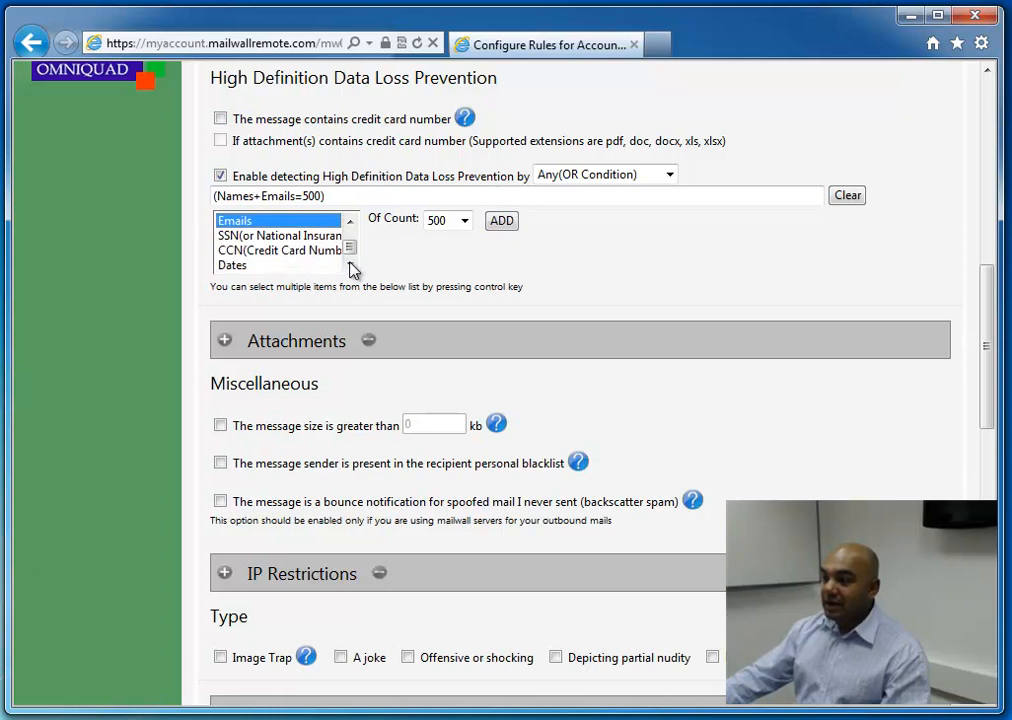
Expand the Attachments and IP Restrictions sections and examine the conditions they offer
{"action": "left_click", "coordinate": [225, 341]}
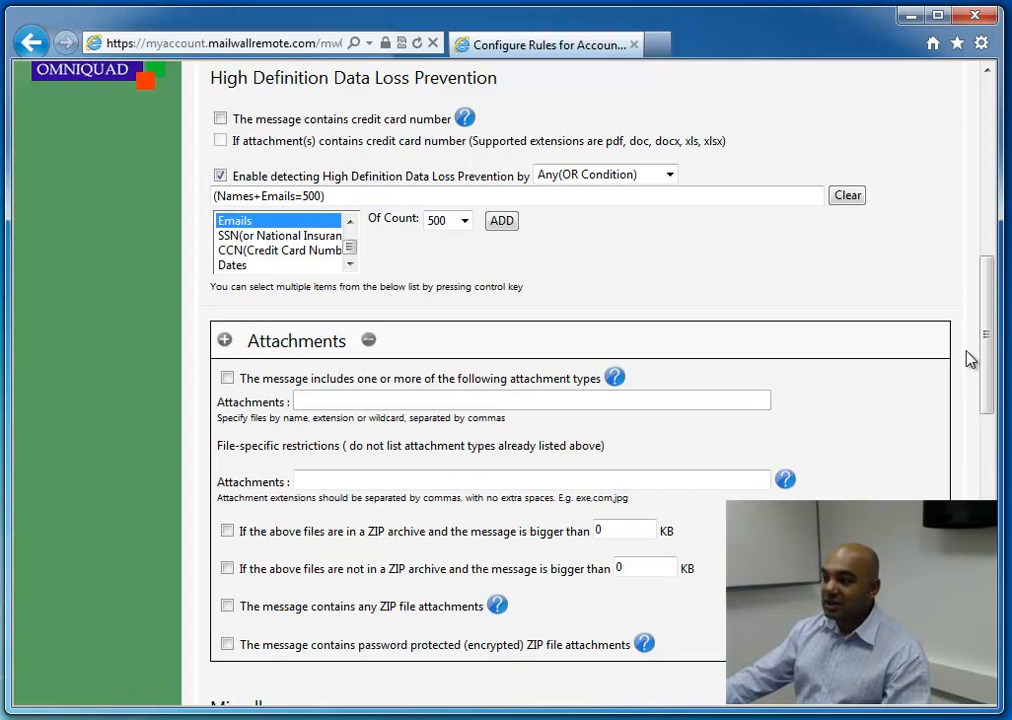
{"action": "left_click_drag", "start_coordinate": [987, 335], "coordinate": [967, 374]}
{"action": "left_click", "coordinate": [221, 142]}
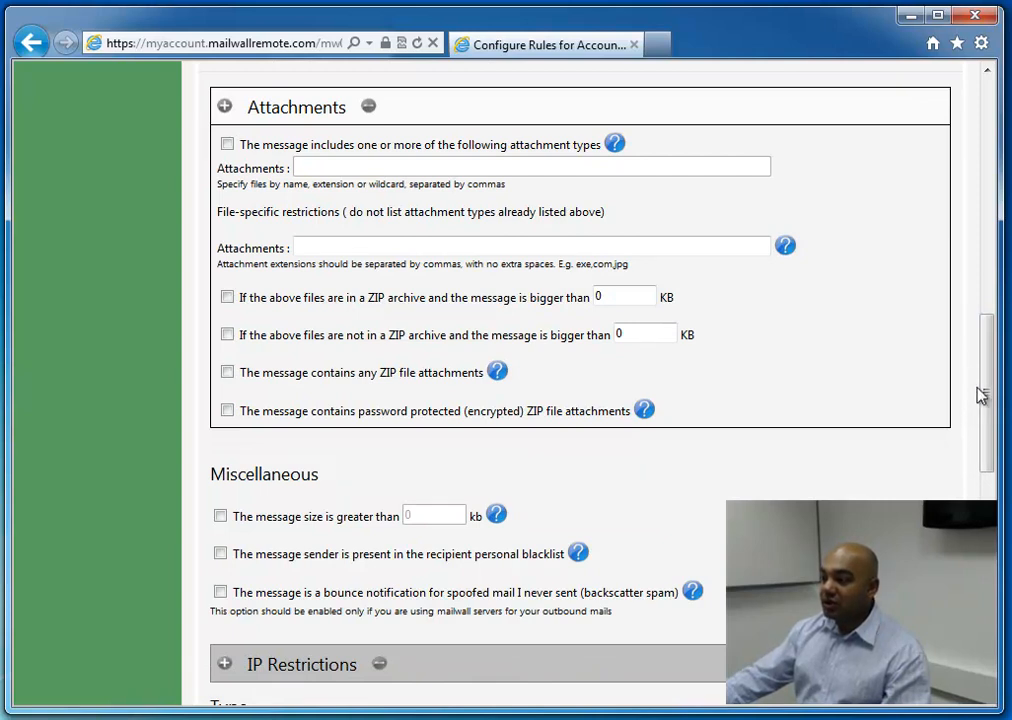
{"action": "left_click_drag", "start_coordinate": [980, 388], "coordinate": [969, 495]}
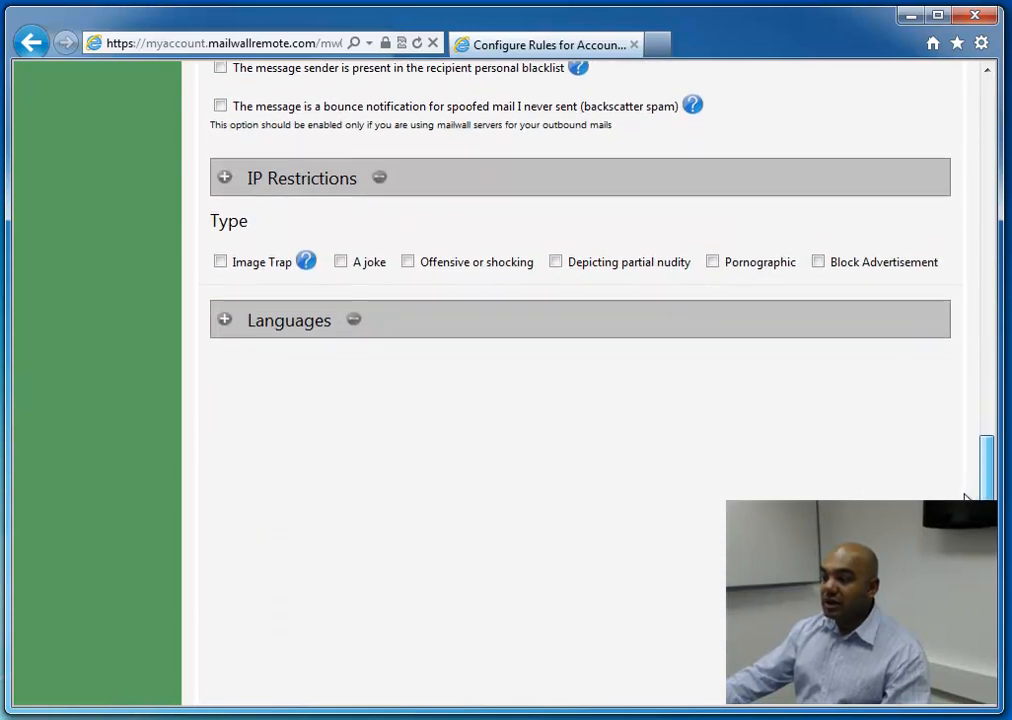
{"action": "left_click", "coordinate": [225, 167]}
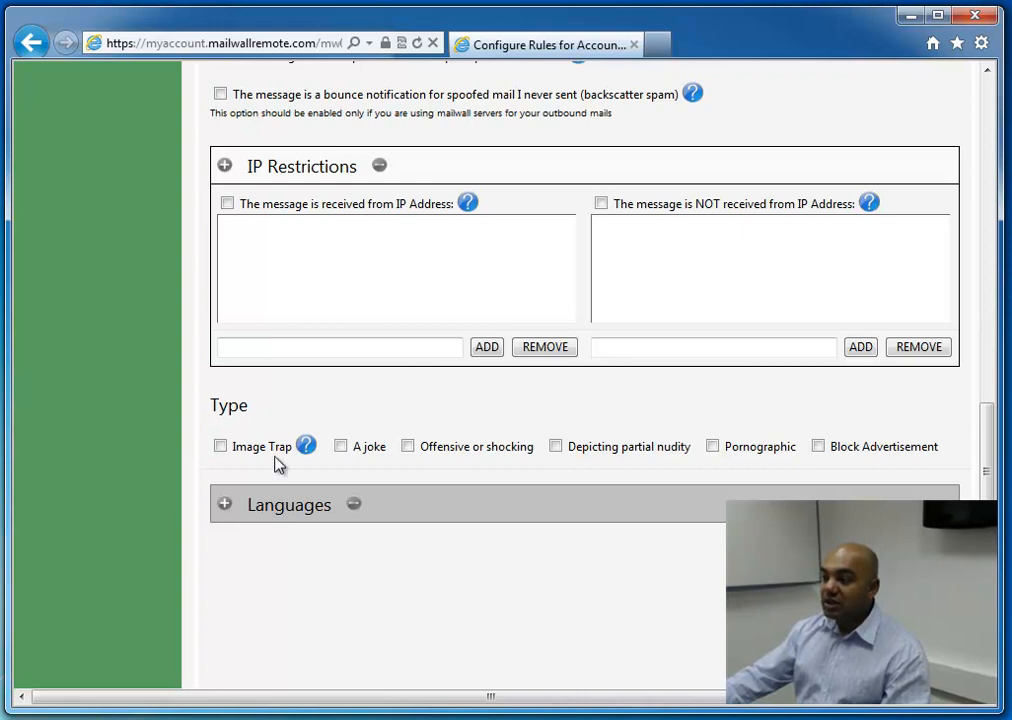
Enable the Image Trap and A joke message types, and consult the Image Trap help
{"action": "left_click", "coordinate": [220, 446]}
{"action": "left_click", "coordinate": [340, 447]}
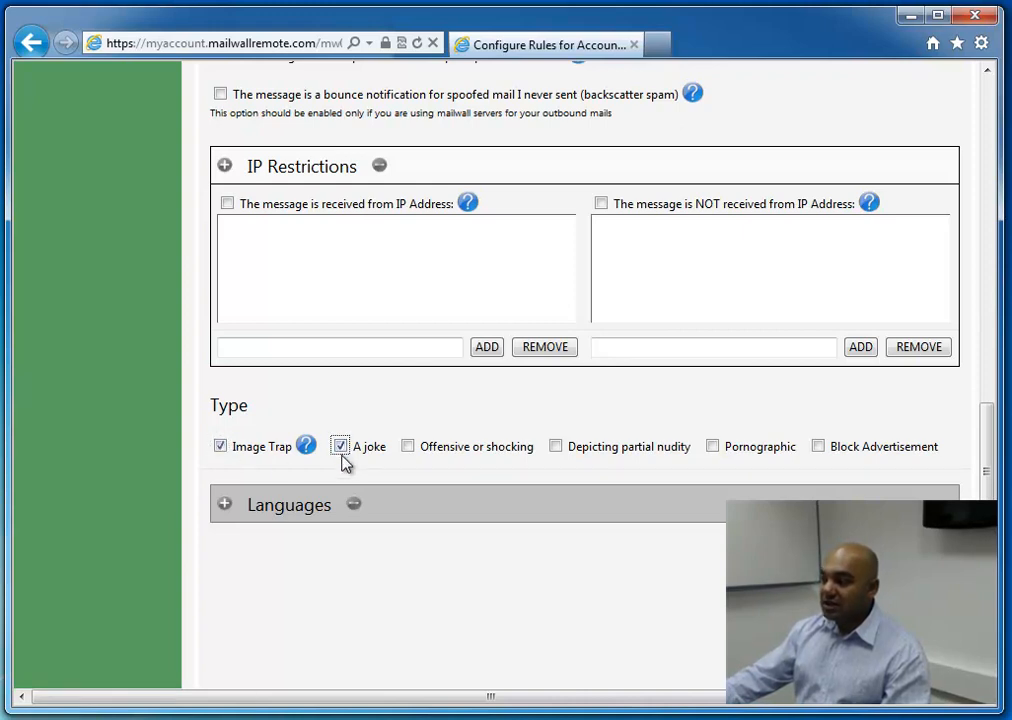
{"action": "left_click", "coordinate": [306, 446]}
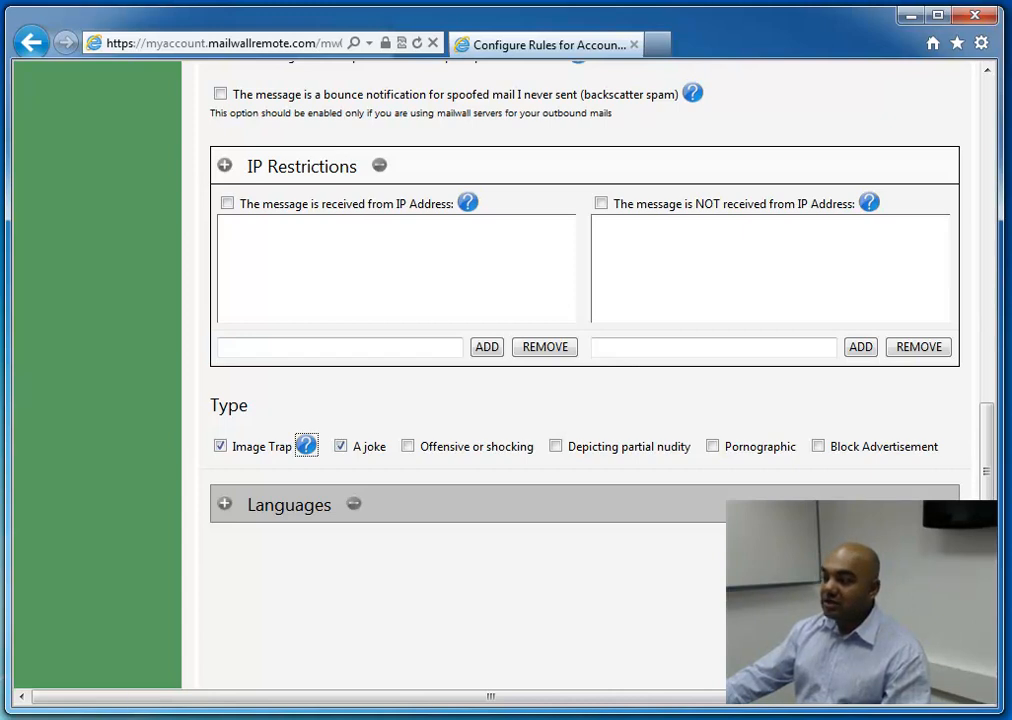
{"action": "left_click", "coordinate": [911, 17]}
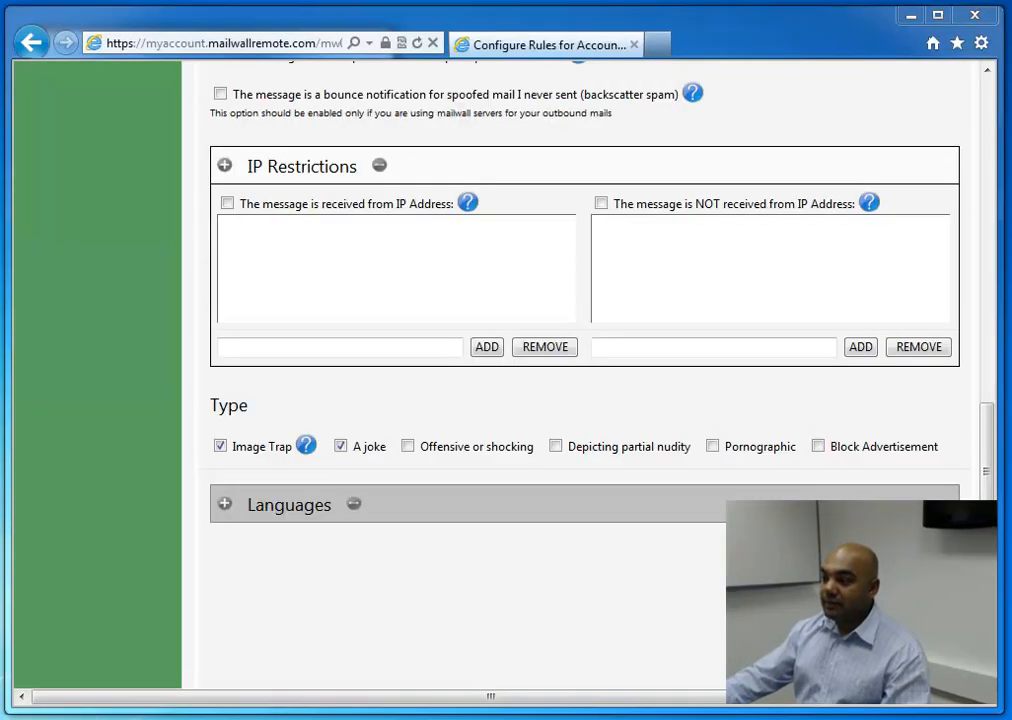
{"action": "key", "text": "alt+Tab"}
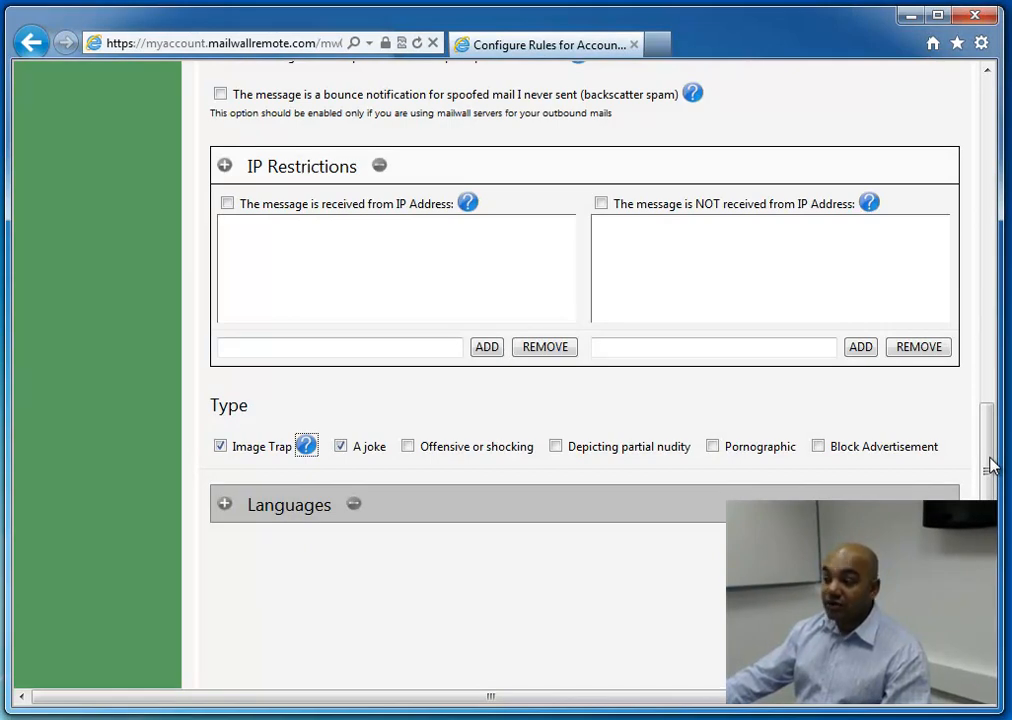
Expand the Languages section to view its language list and selected languages
{"action": "mouse_move", "coordinate": [990, 465]}
{"action": "left_mouse_down"}
{"action": "mouse_move", "coordinate": [989, 312]}
{"action": "mouse_move", "coordinate": [1008, 475]}
{"action": "left_mouse_up"}
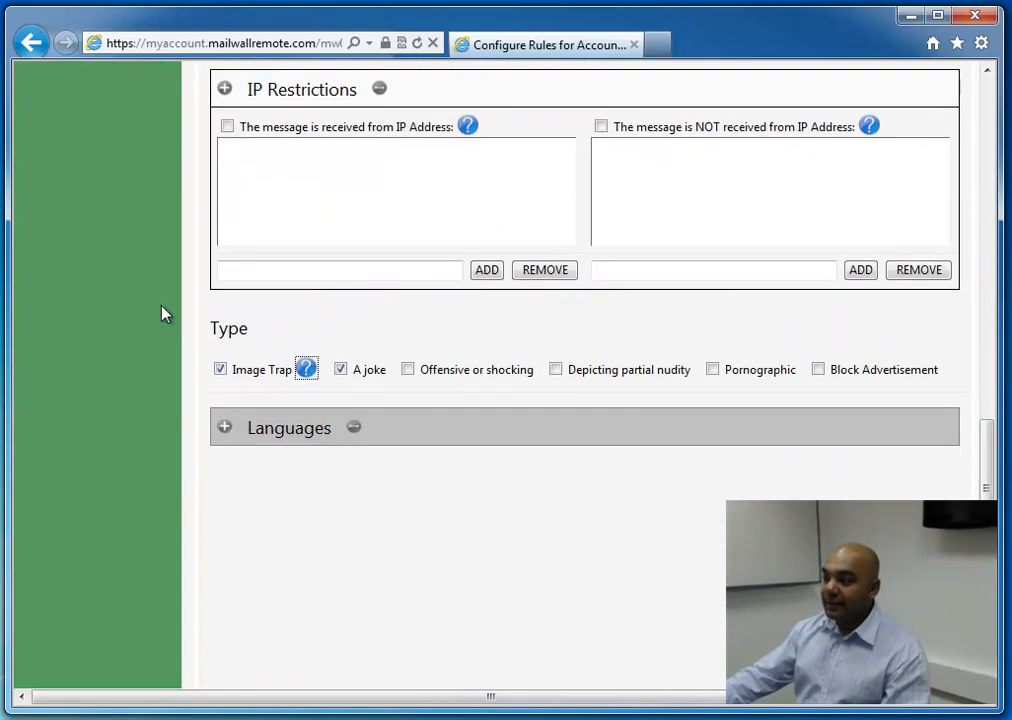
{"action": "left_click", "coordinate": [225, 428]}
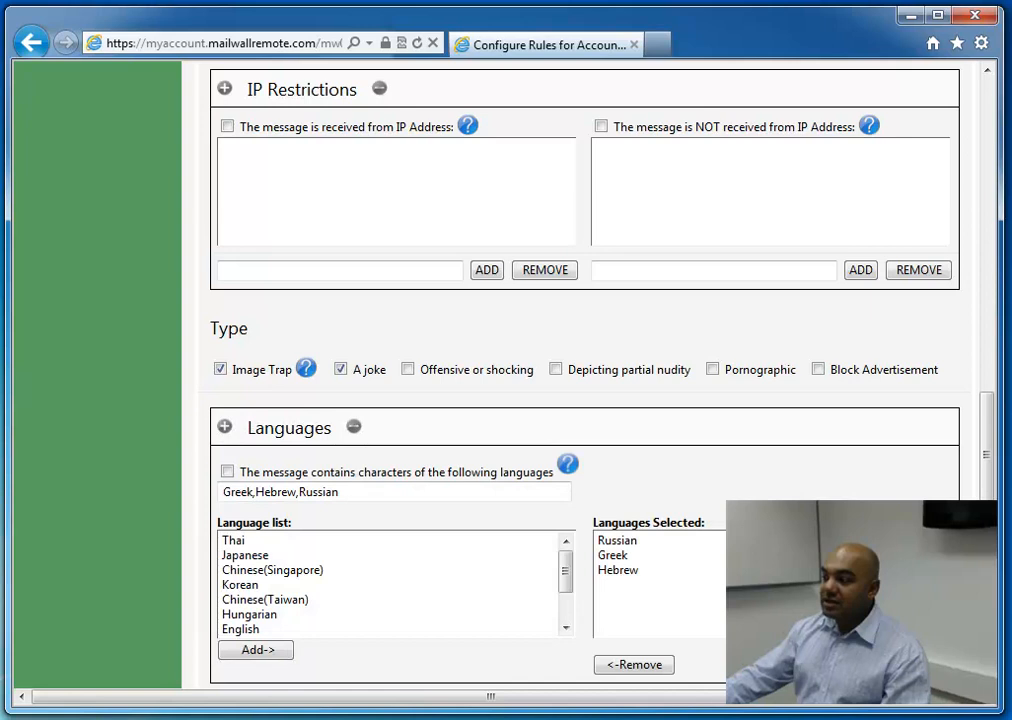
Open the Virus rule's Initial Action settings and examine the subject, forwarding, notification, message footer, alert and header removal options
{"action": "left_click_drag", "start_coordinate": [989, 512], "coordinate": [1003, 190]}
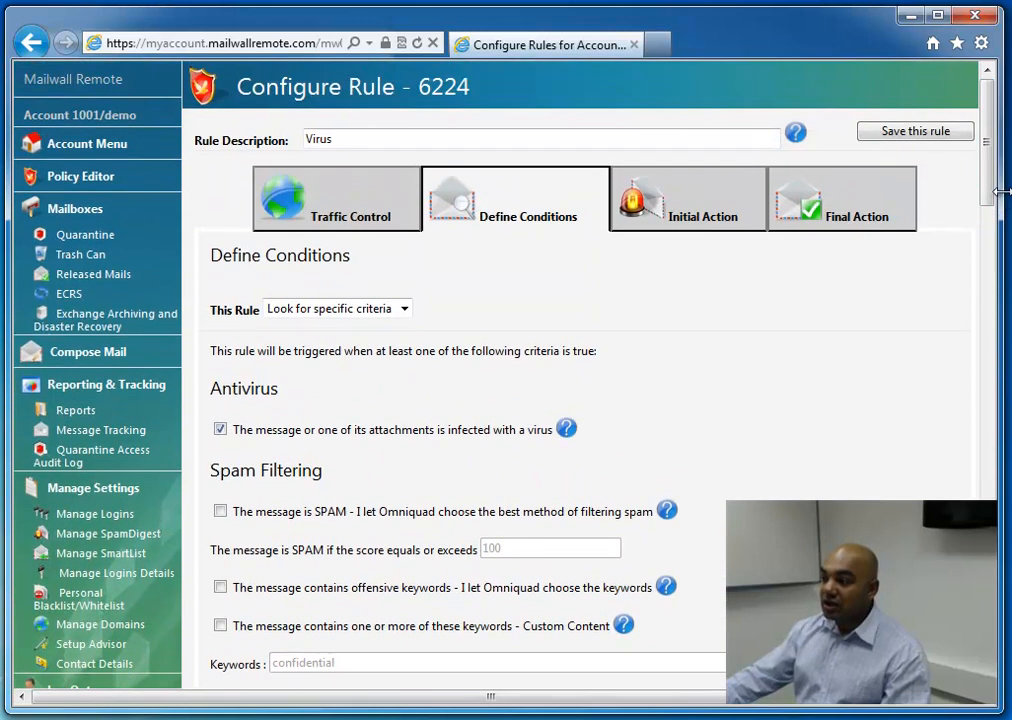
{"action": "left_click", "coordinate": [672, 216]}
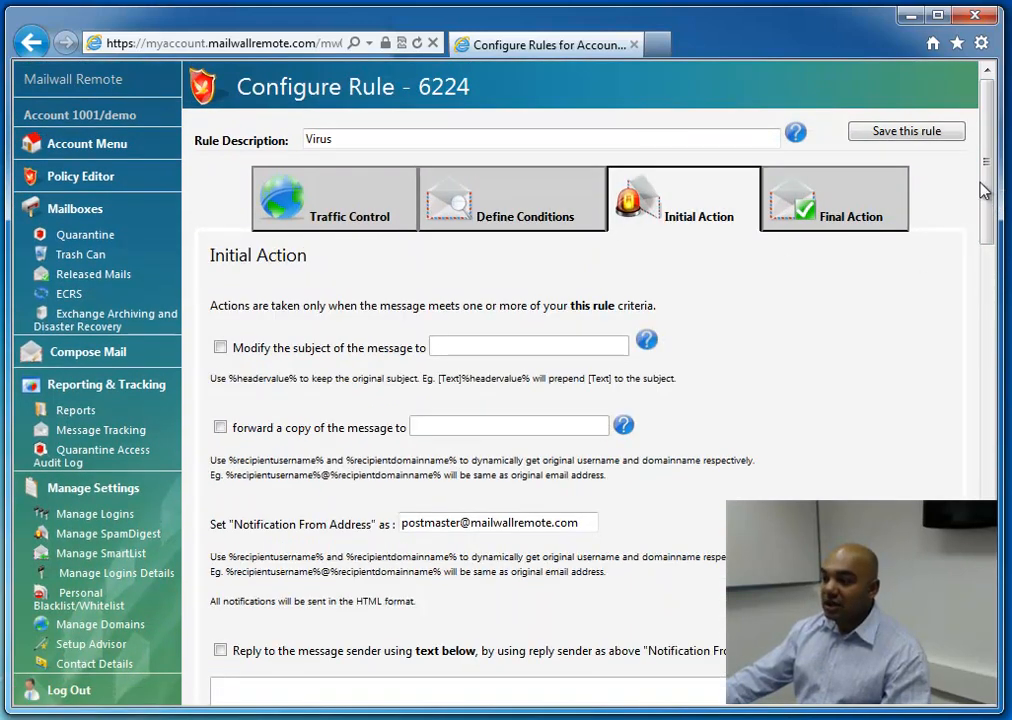
{"action": "left_click_drag", "start_coordinate": [993, 186], "coordinate": [959, 329]}
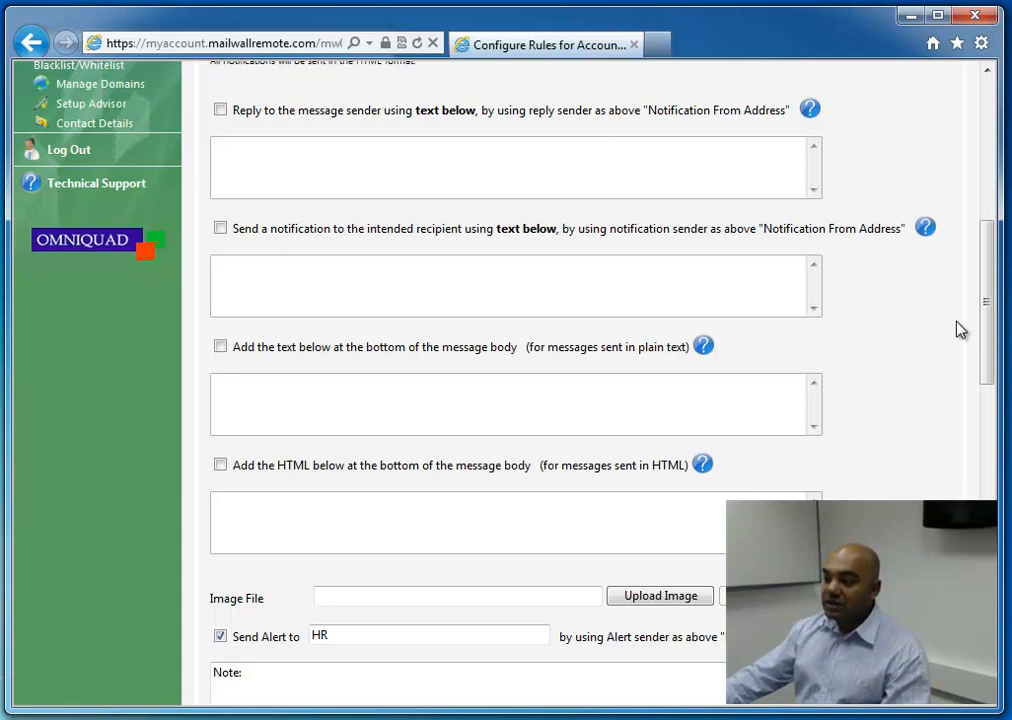
{"action": "left_click_drag", "start_coordinate": [987, 314], "coordinate": [987, 400]}
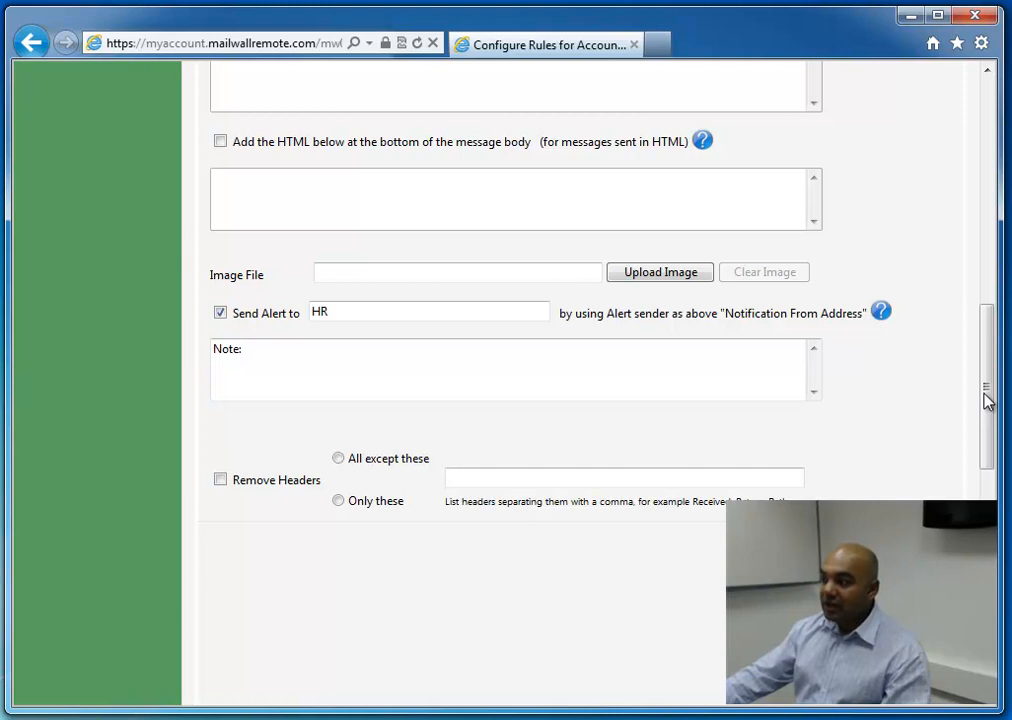
Open the Virus rule's Final Action settings and review the available actions without changing the selection
{"action": "left_click_drag", "start_coordinate": [988, 400], "coordinate": [995, 170]}
{"action": "left_click", "coordinate": [870, 199]}
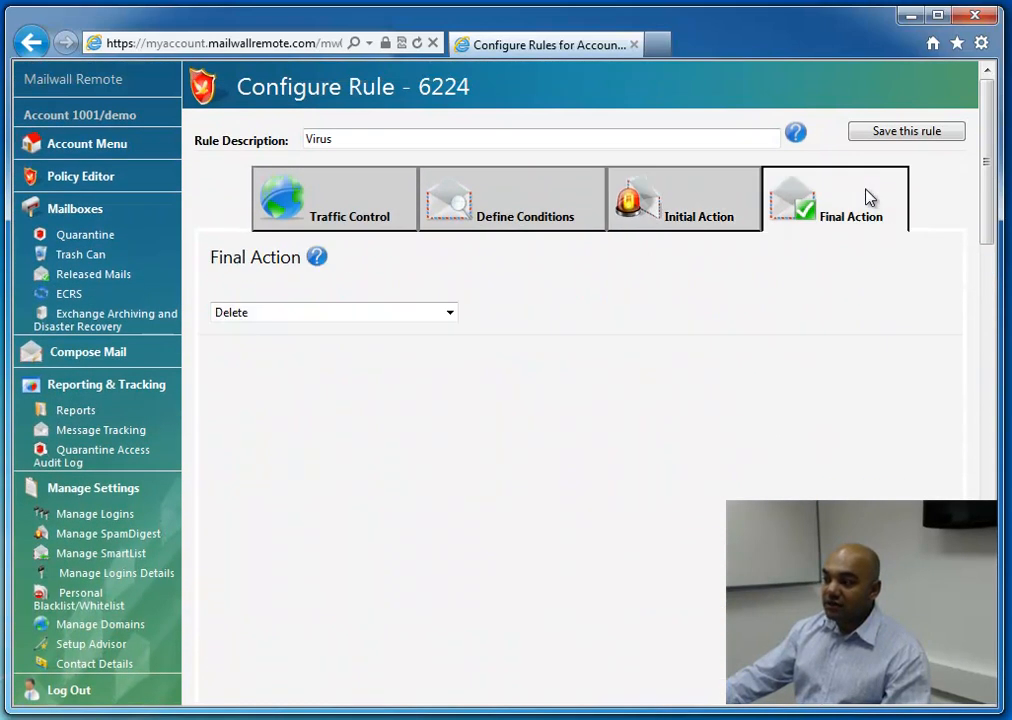
{"action": "left_click", "coordinate": [449, 313]}
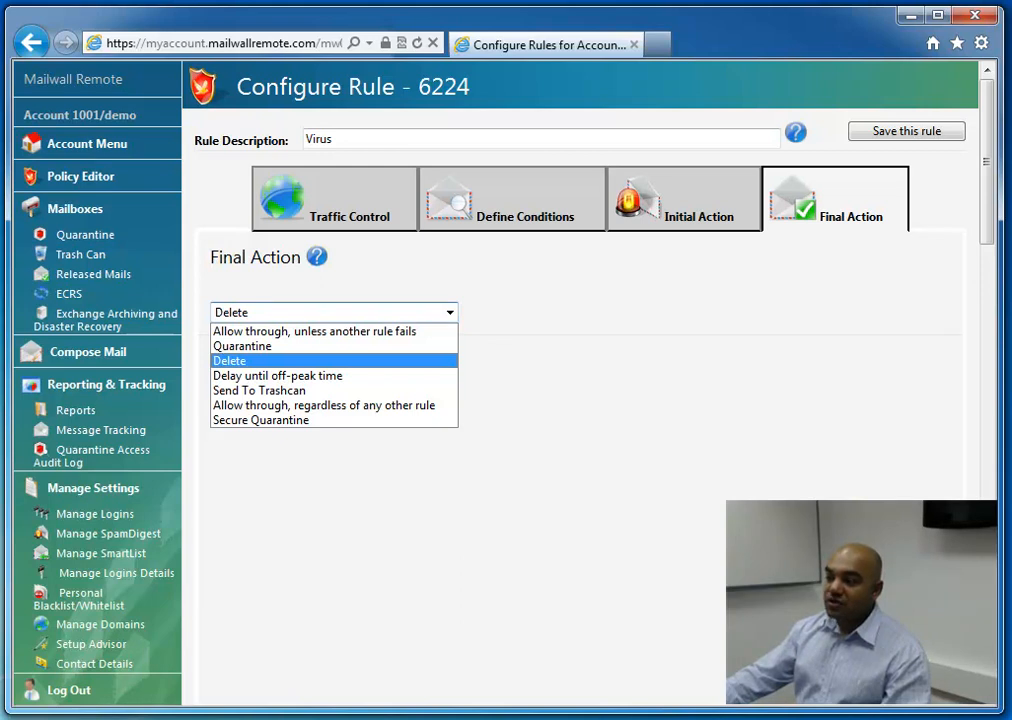
{"action": "key", "text": "Escape"}
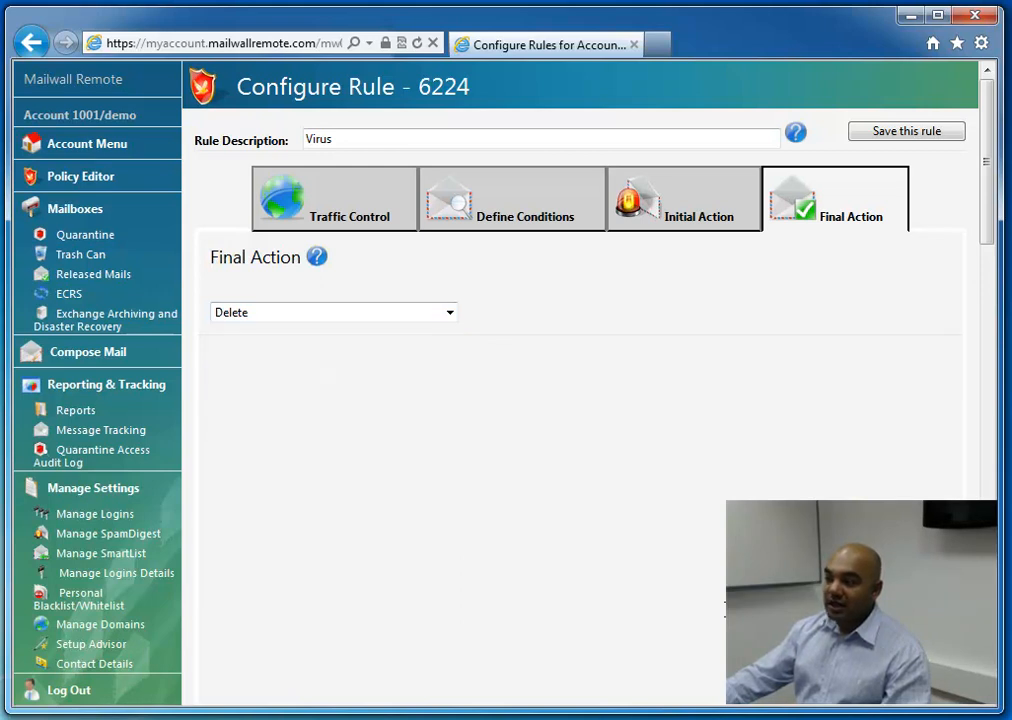